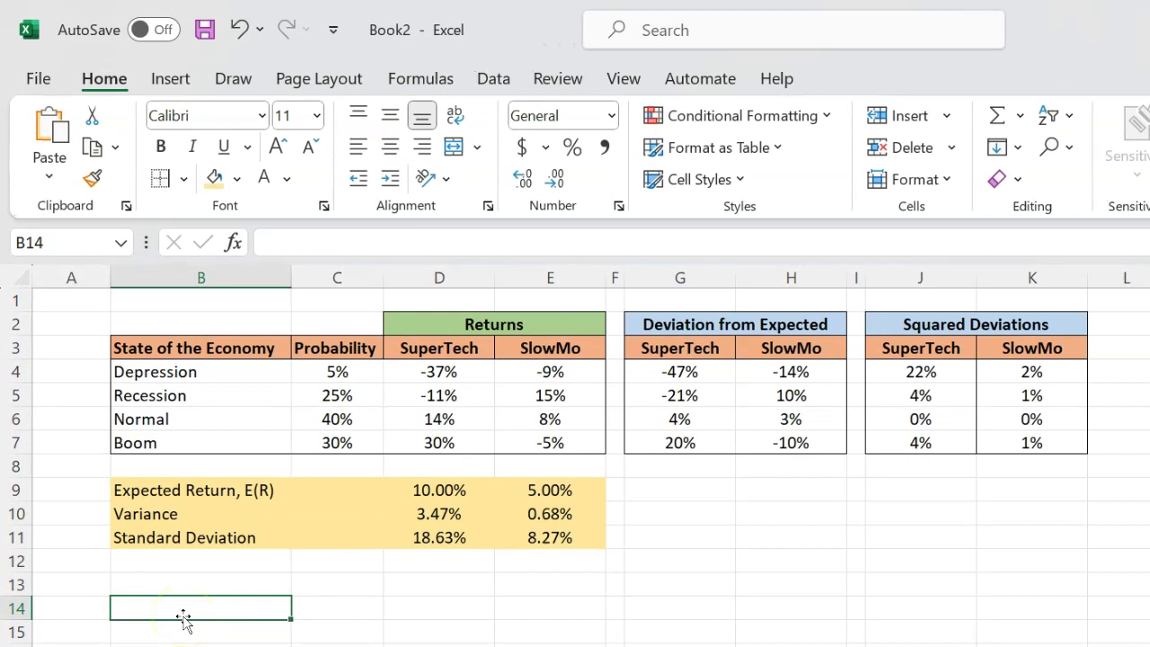
Examine the SuperTech and SlowMo headers, the states of the economy, their probabilities, and the returns in D4:E7.
{"action": "left_click", "coordinate": [449, 349]}
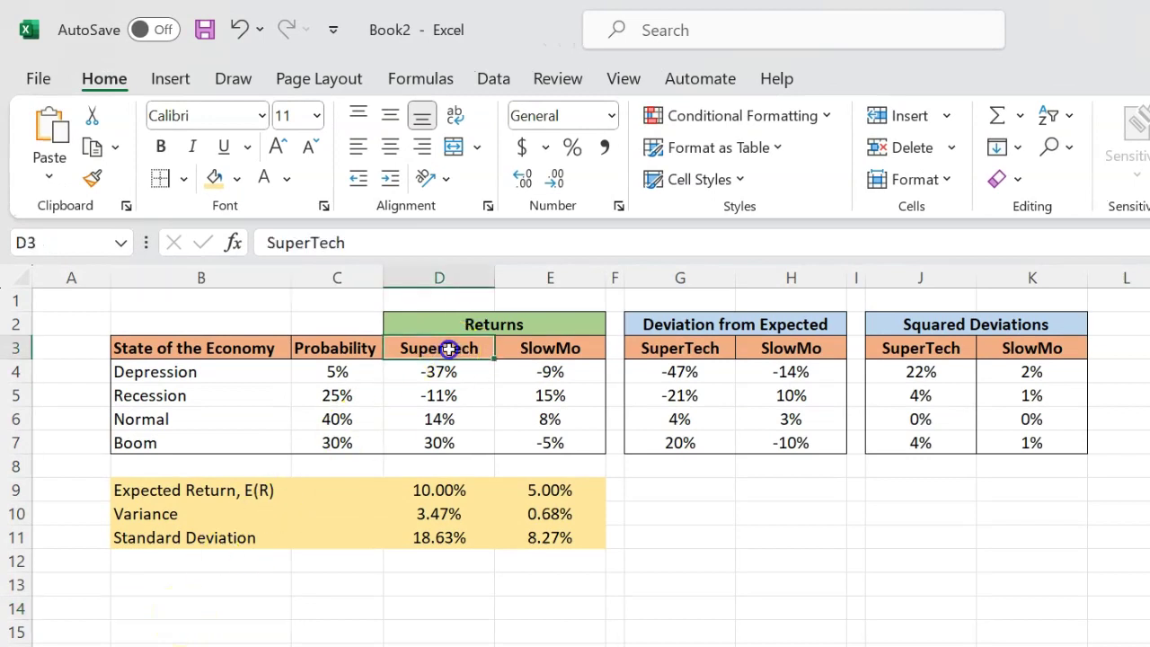
{"action": "left_click", "coordinate": [535, 349]}
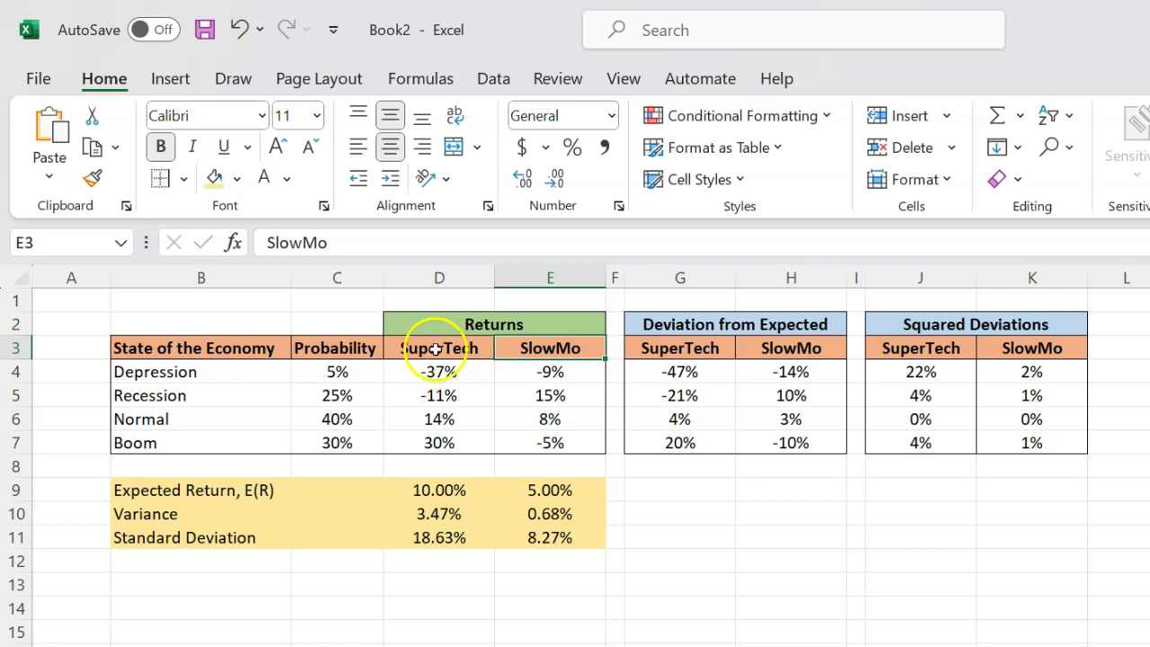
{"action": "left_click", "coordinate": [203, 373]}
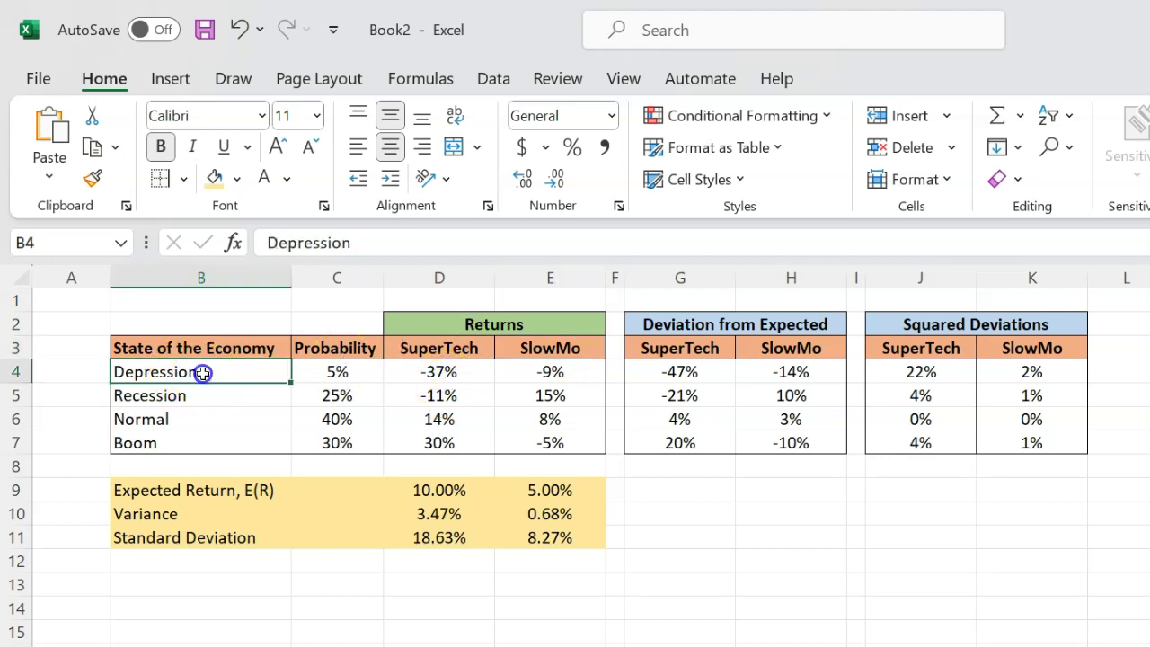
{"action": "left_click_drag", "start_coordinate": [203, 373], "coordinate": [192, 437]}
{"action": "left_click", "coordinate": [344, 369]}
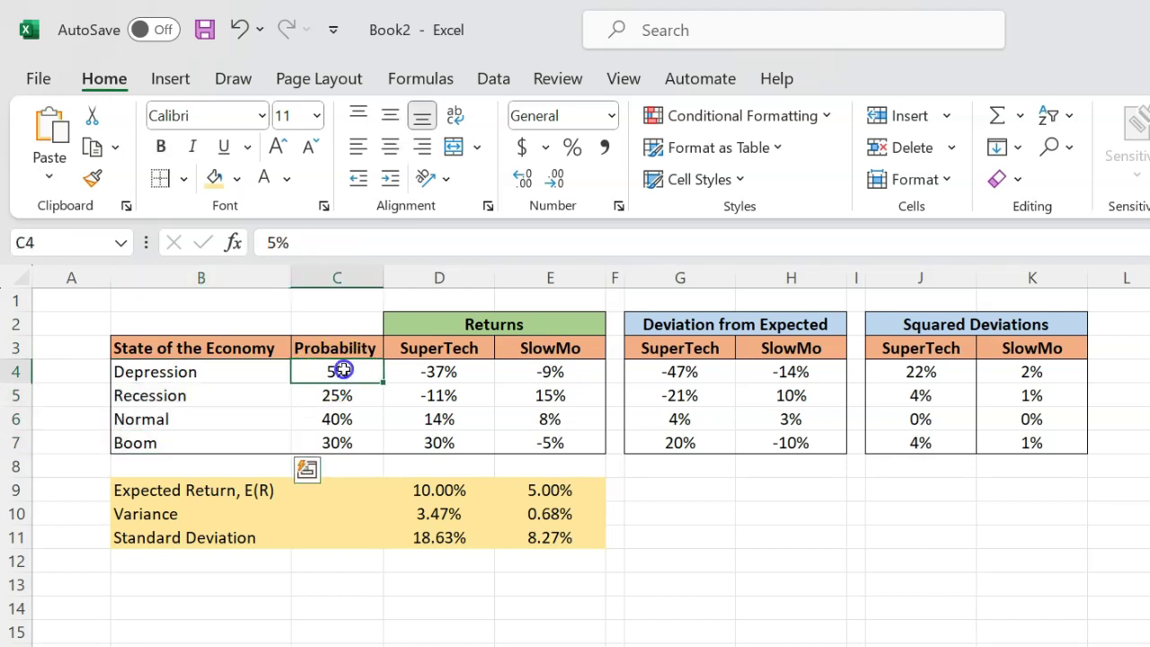
{"action": "left_click_drag", "start_coordinate": [344, 369], "coordinate": [347, 442]}
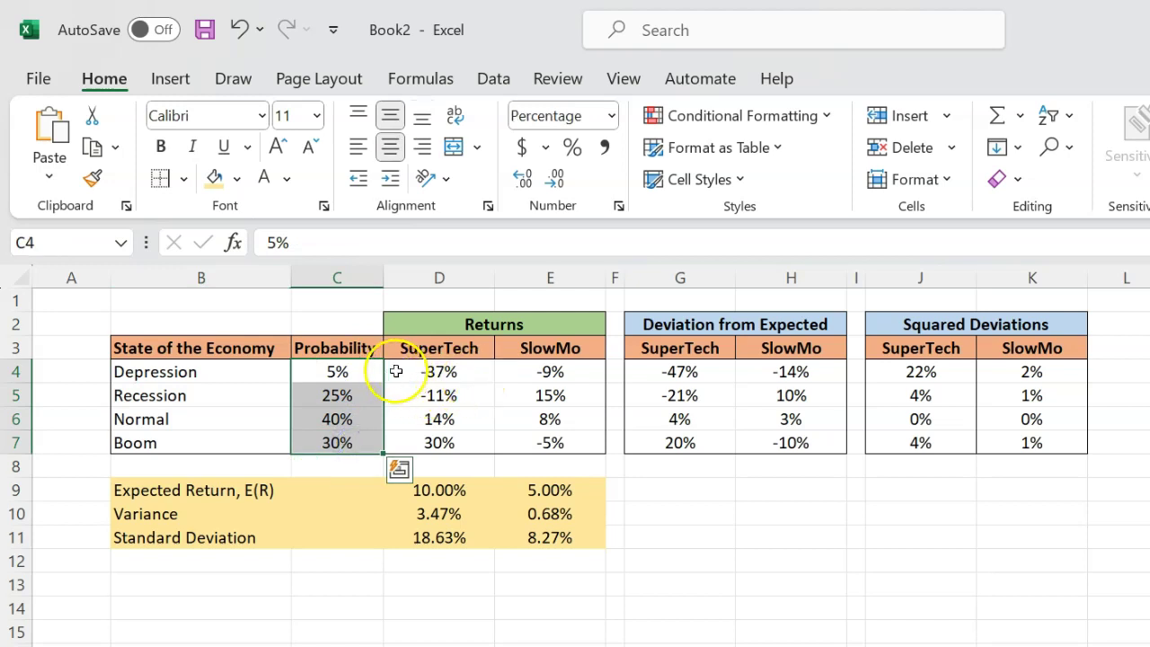
{"action": "left_click_drag", "start_coordinate": [433, 371], "coordinate": [554, 437]}
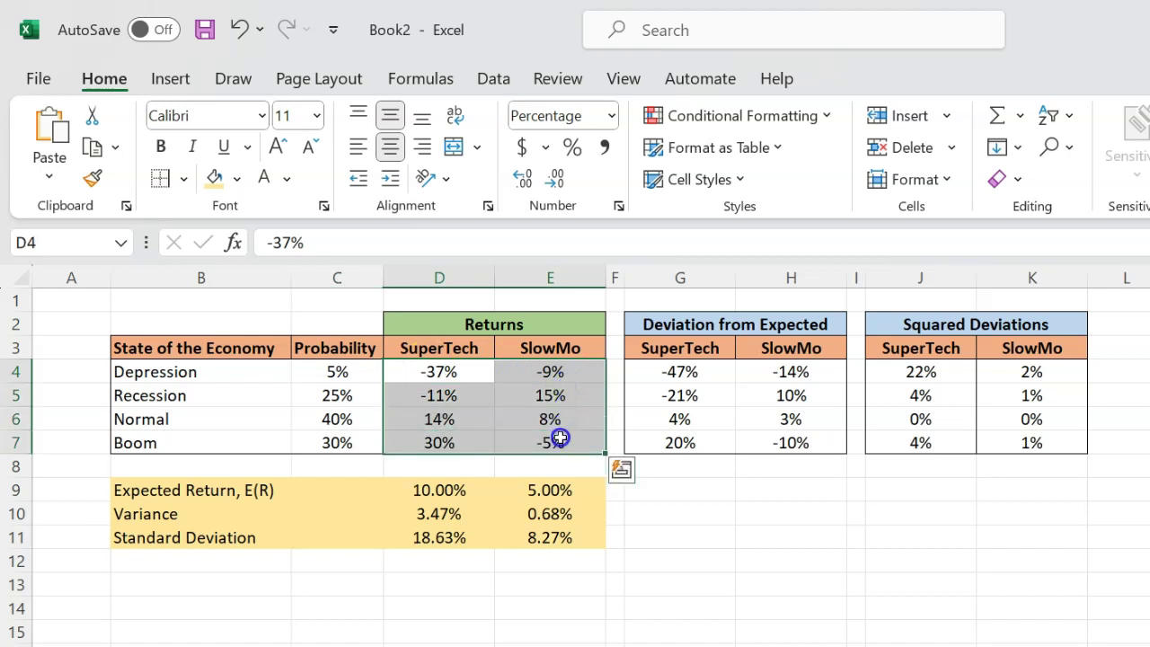
{"action": "left_click", "coordinate": [258, 347]}
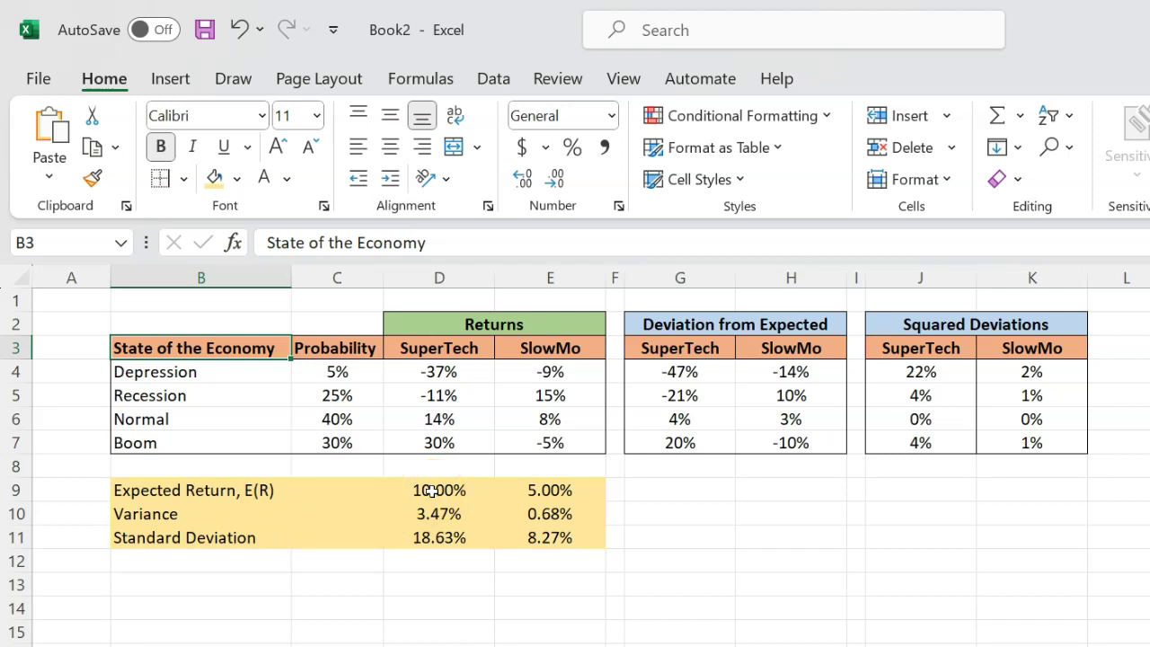
Inspect the formulas behind the expected return, variance and standard deviation, along with SuperTech's return in a depression.
{"action": "left_click", "coordinate": [553, 490]}
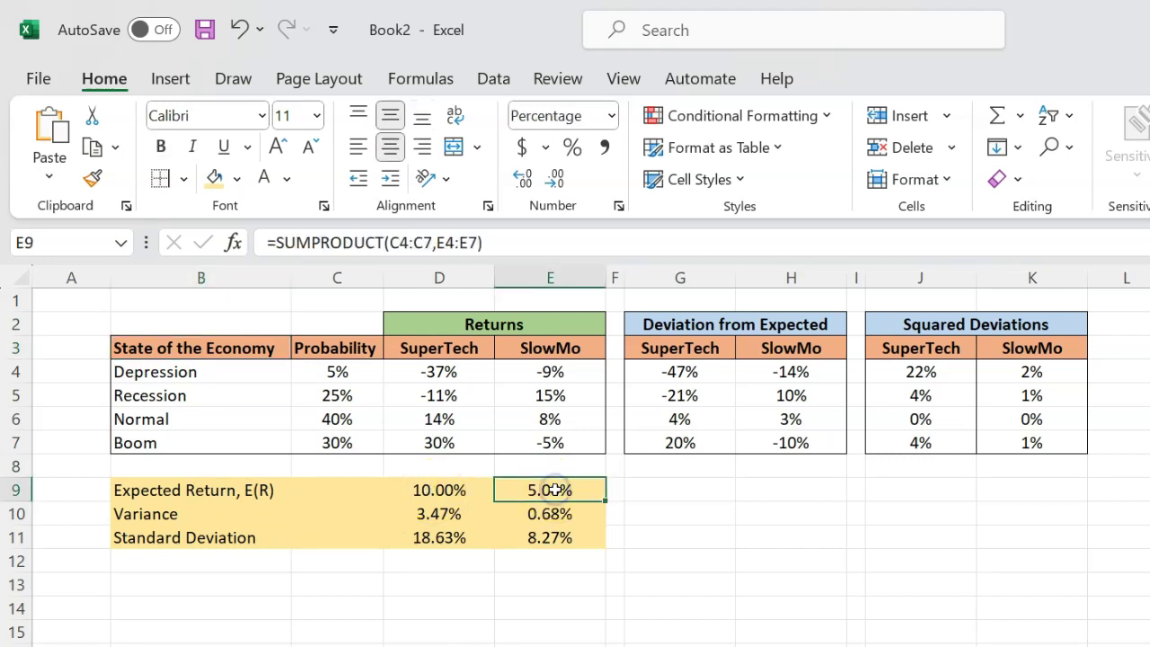
{"action": "left_click", "coordinate": [432, 516]}
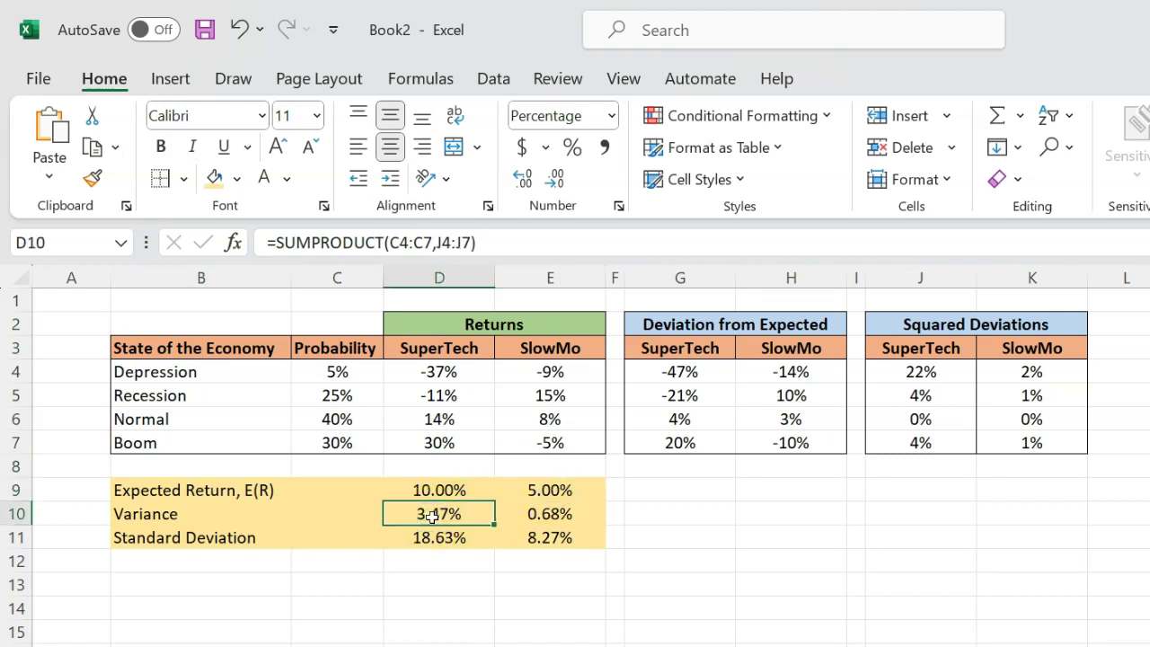
{"action": "left_click", "coordinate": [435, 537]}
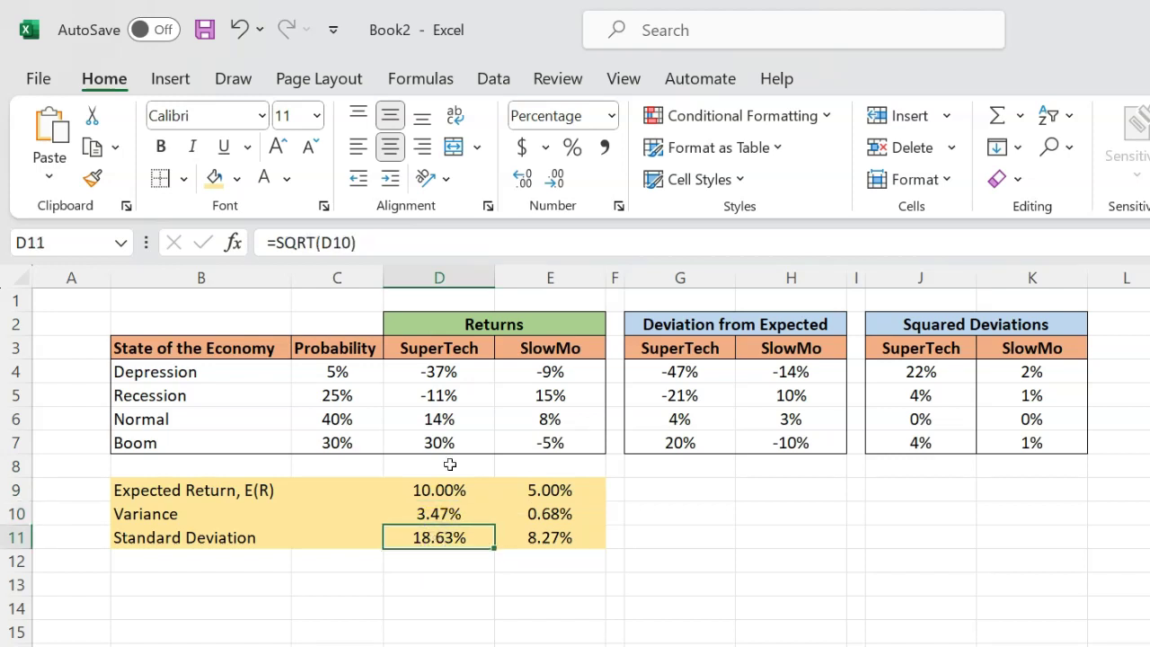
{"action": "left_click", "coordinate": [550, 611]}
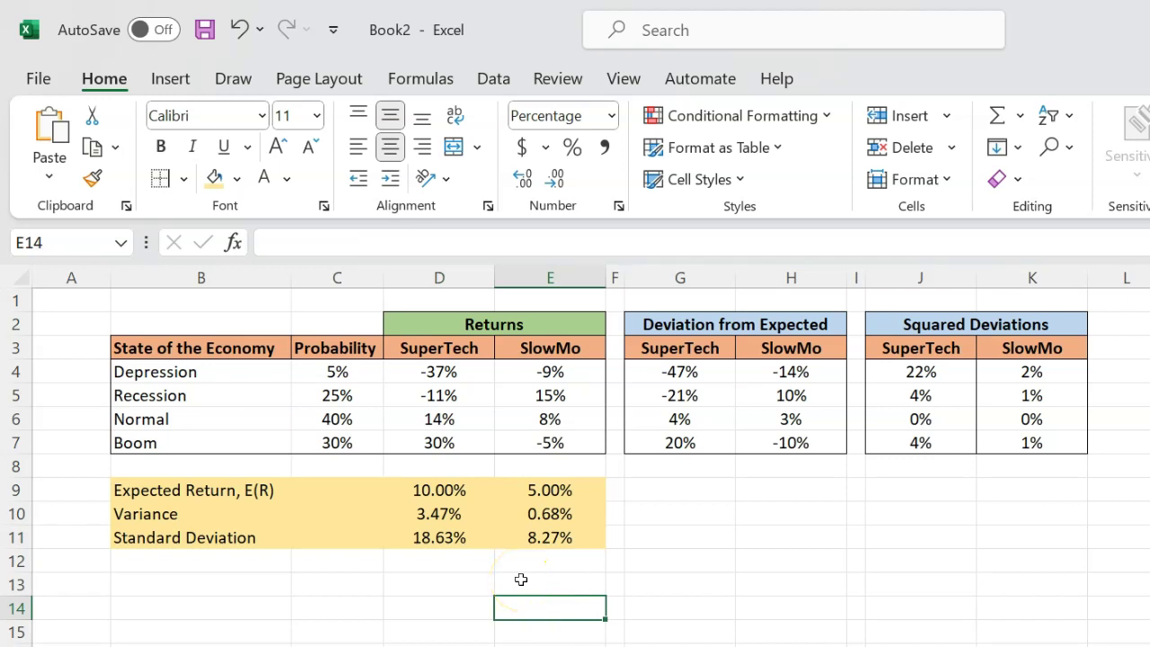
{"action": "left_click", "coordinate": [448, 376]}
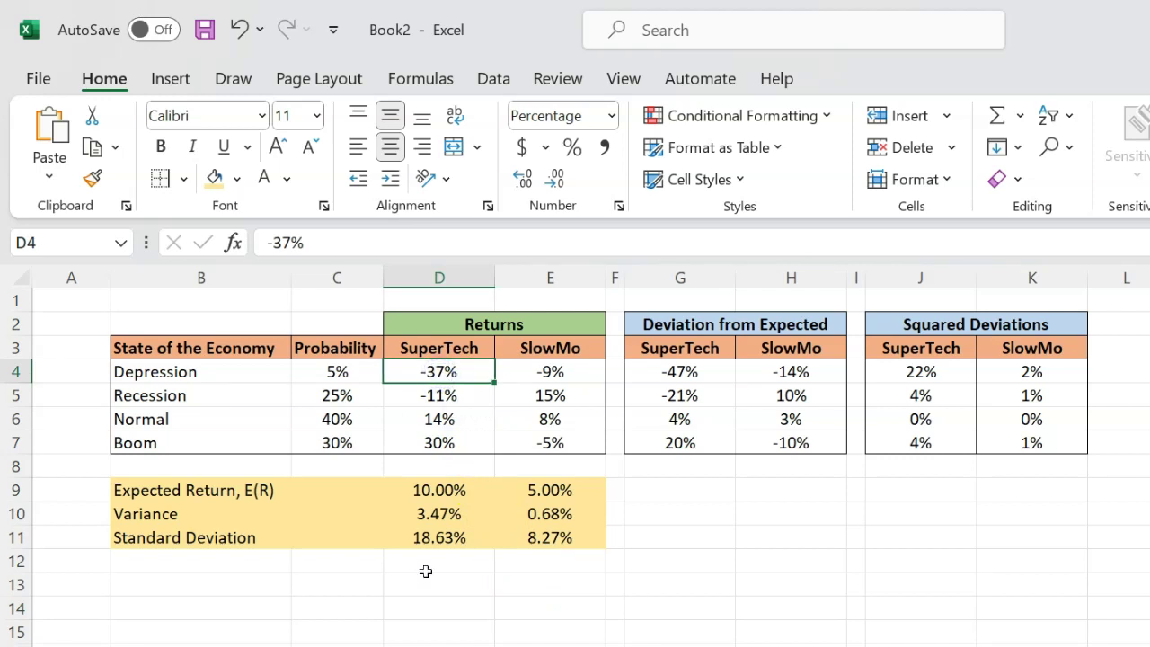
{"action": "left_click", "coordinate": [447, 490]}
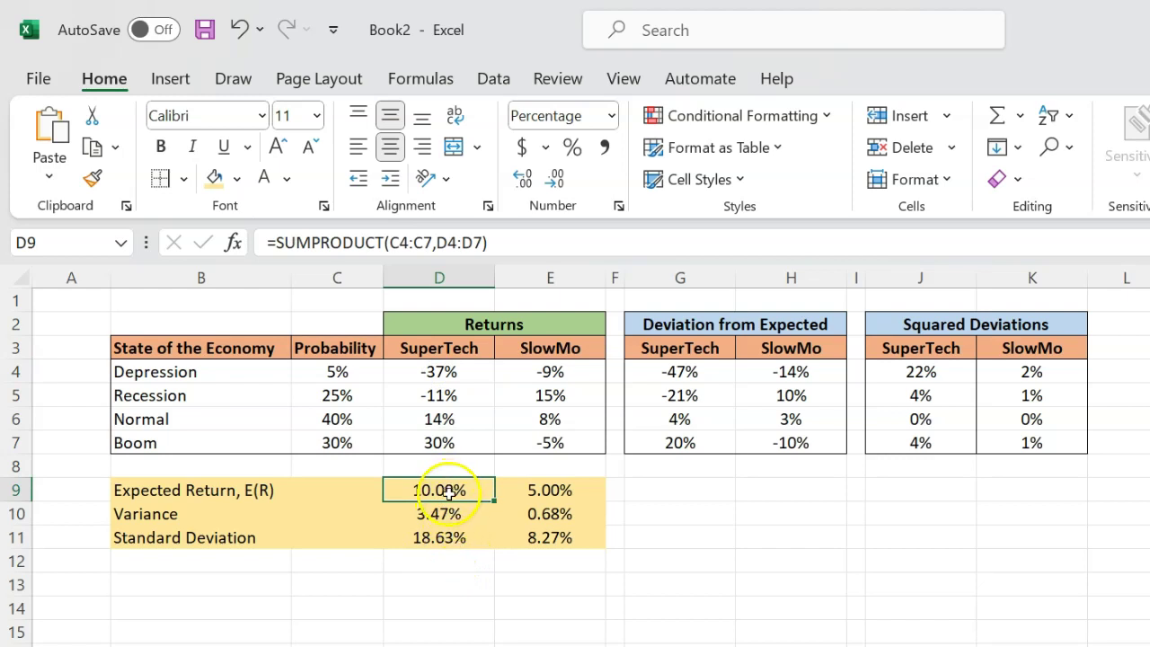
{"action": "left_click", "coordinate": [439, 371]}
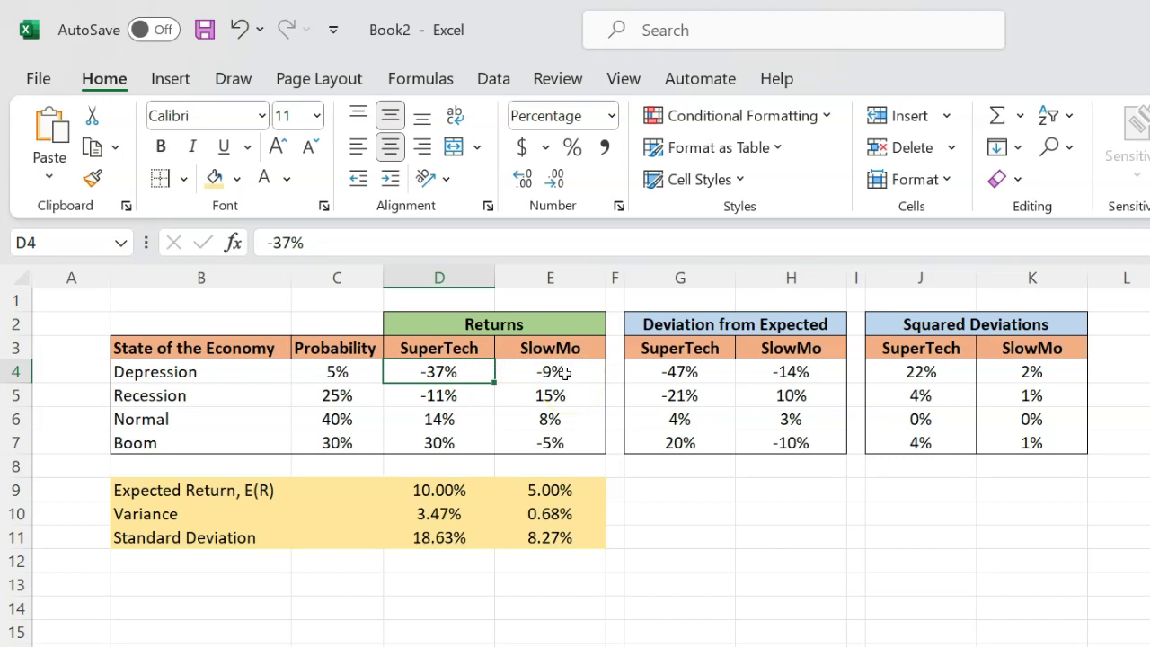
Paste the copied summation formula text box at cell D15, below the summary statistics.
{"action": "left_click", "coordinate": [428, 631]}
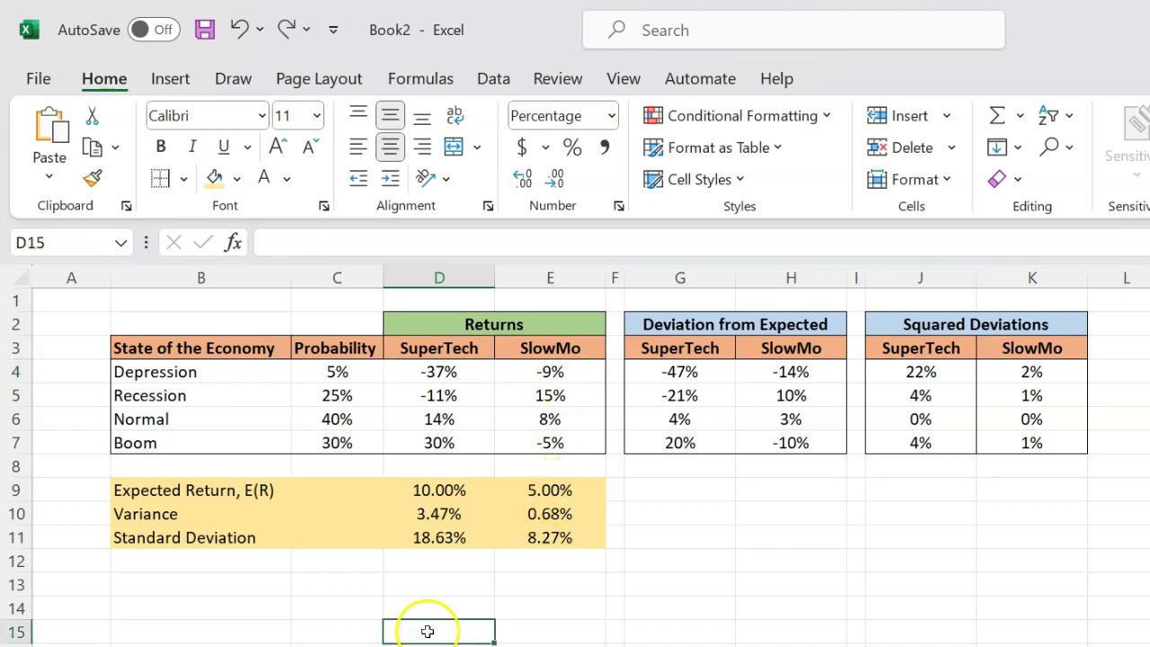
{"action": "key", "text": "ctrl+v"}
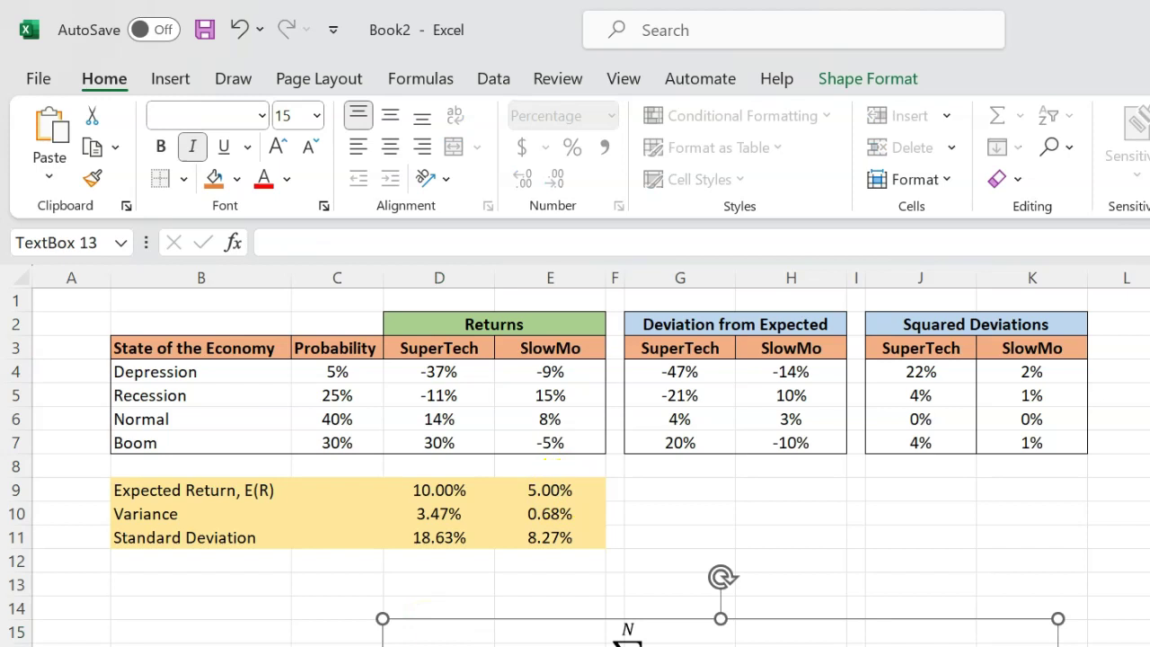
{"action": "left_click", "coordinate": [439, 646]}
{"action": "left_click", "coordinate": [359, 646]}
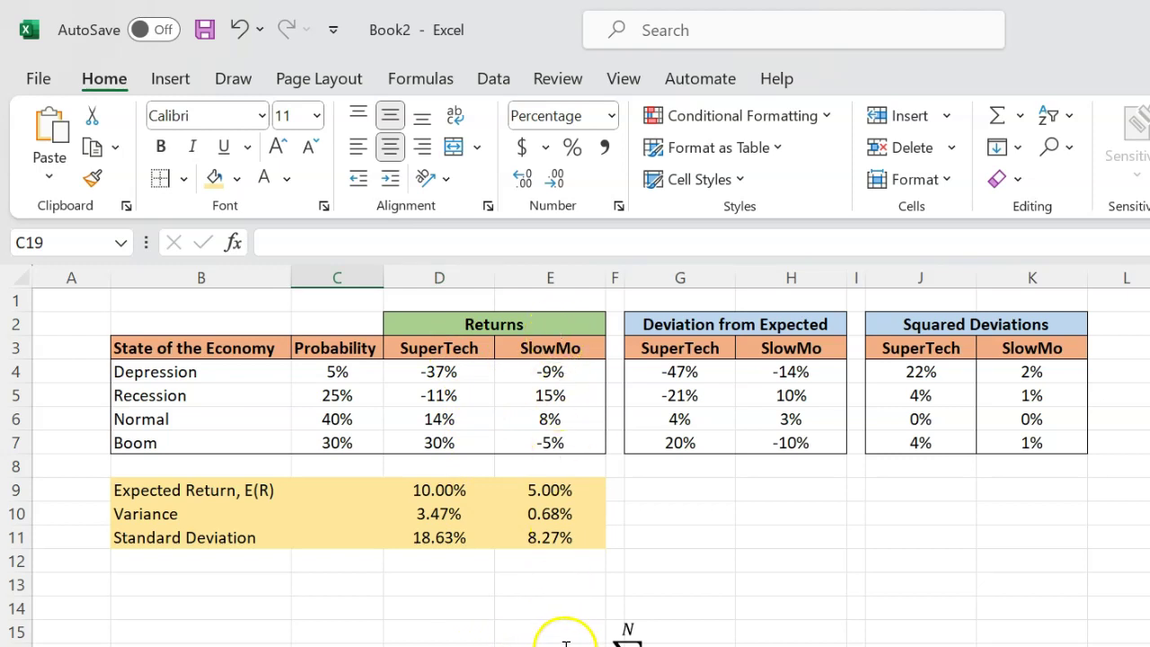
{"action": "left_click", "coordinate": [671, 642]}
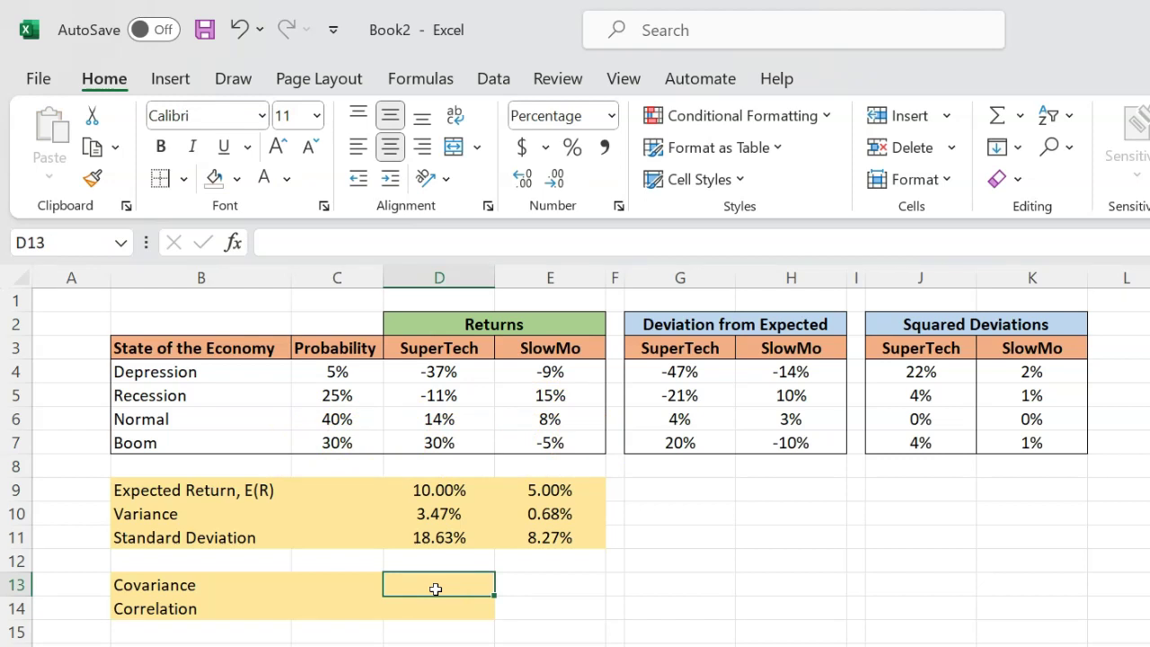
Calculate the covariance in D13 with =SUMPRODUCT(G4:G7,H4:H7,C4:C7), combining both stocks' deviations with the probabilities.
{"action": "type", "text": "=s"}
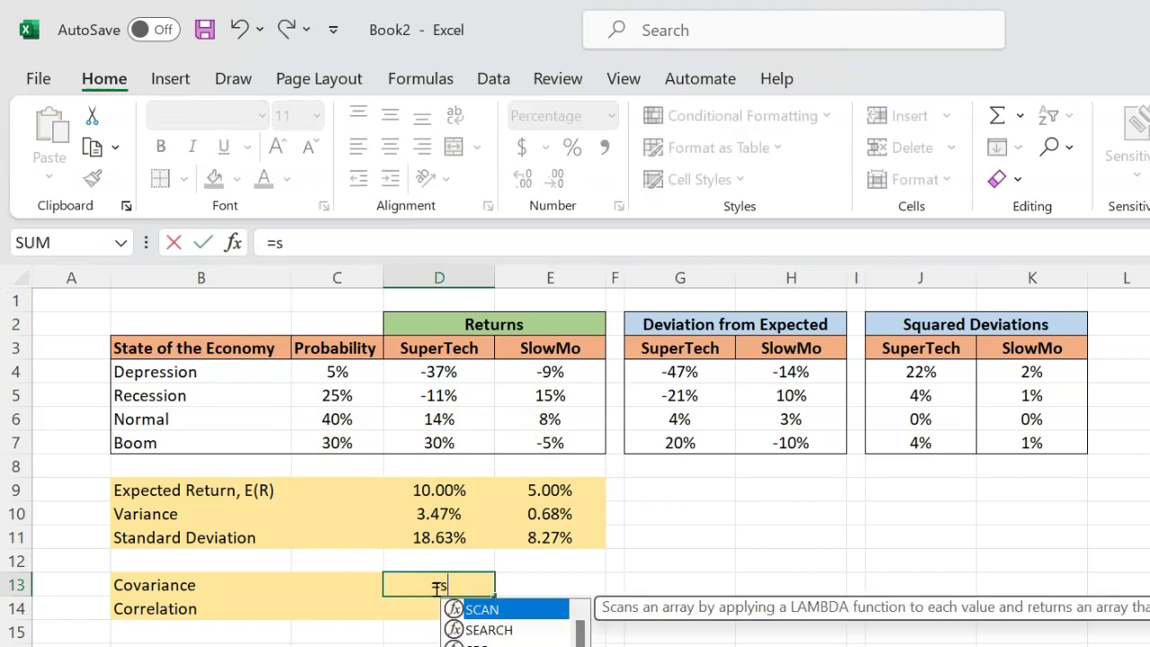
{"action": "type", "text": "umproduct("}
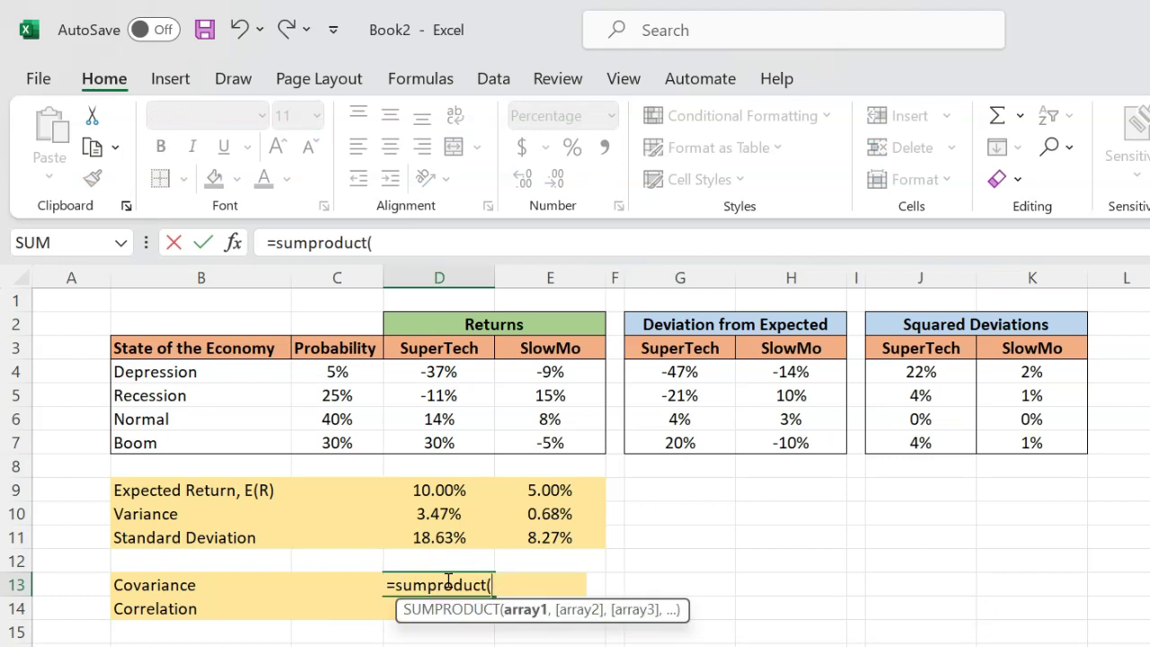
{"action": "left_click", "coordinate": [687, 372]}
{"action": "left_click_drag", "start_coordinate": [687, 372], "coordinate": [688, 439]}
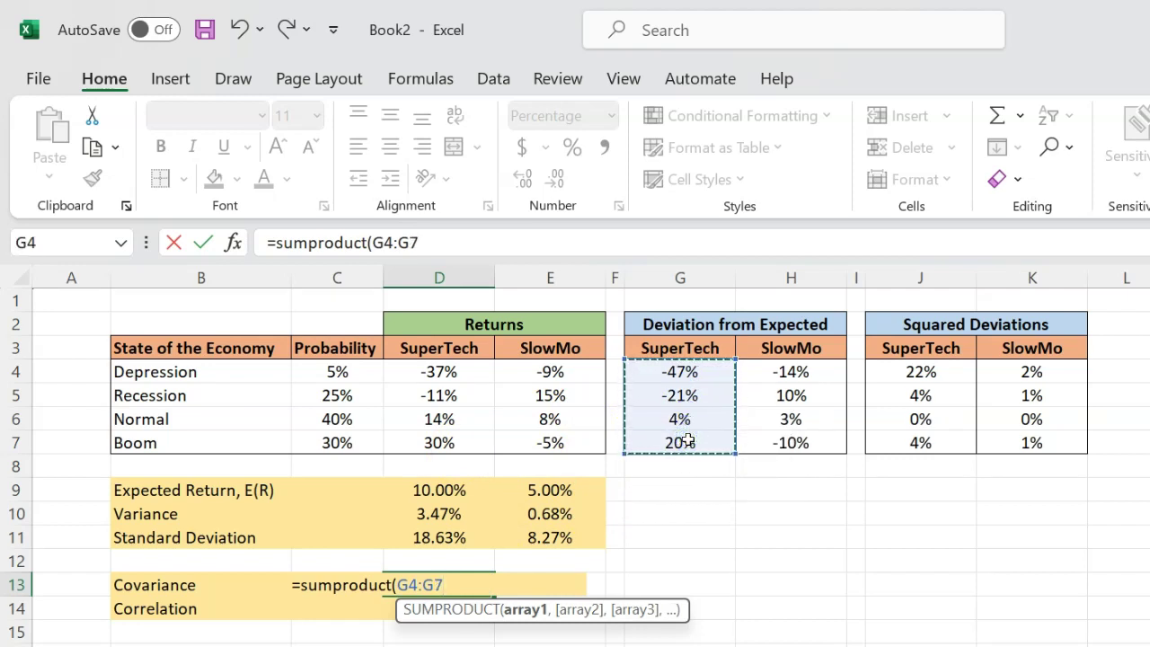
{"action": "type", "text": ","}
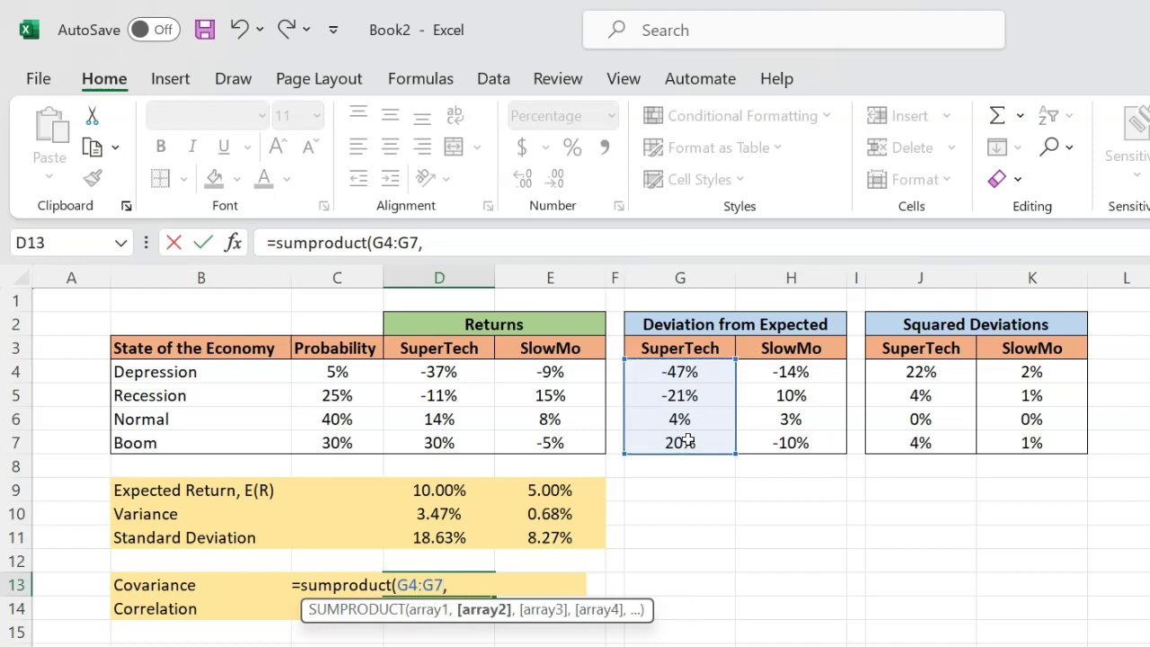
{"action": "left_click", "coordinate": [777, 372]}
{"action": "left_click_drag", "start_coordinate": [778, 372], "coordinate": [786, 440]}
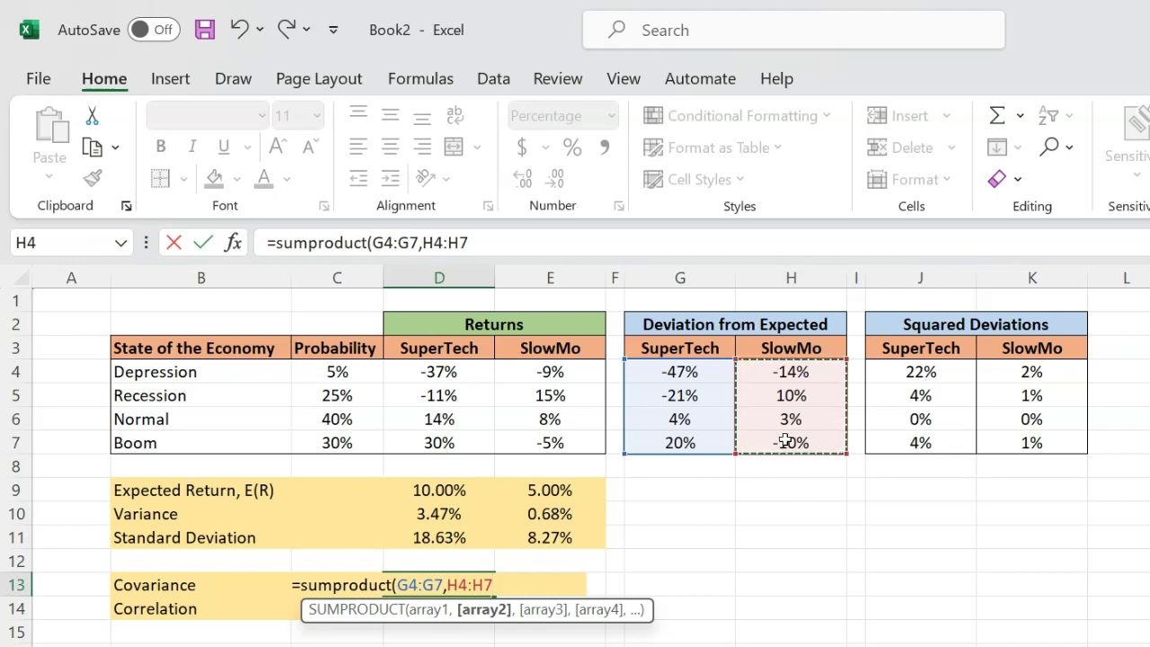
{"action": "type", "text": ","}
{"action": "left_click", "coordinate": [337, 371]}
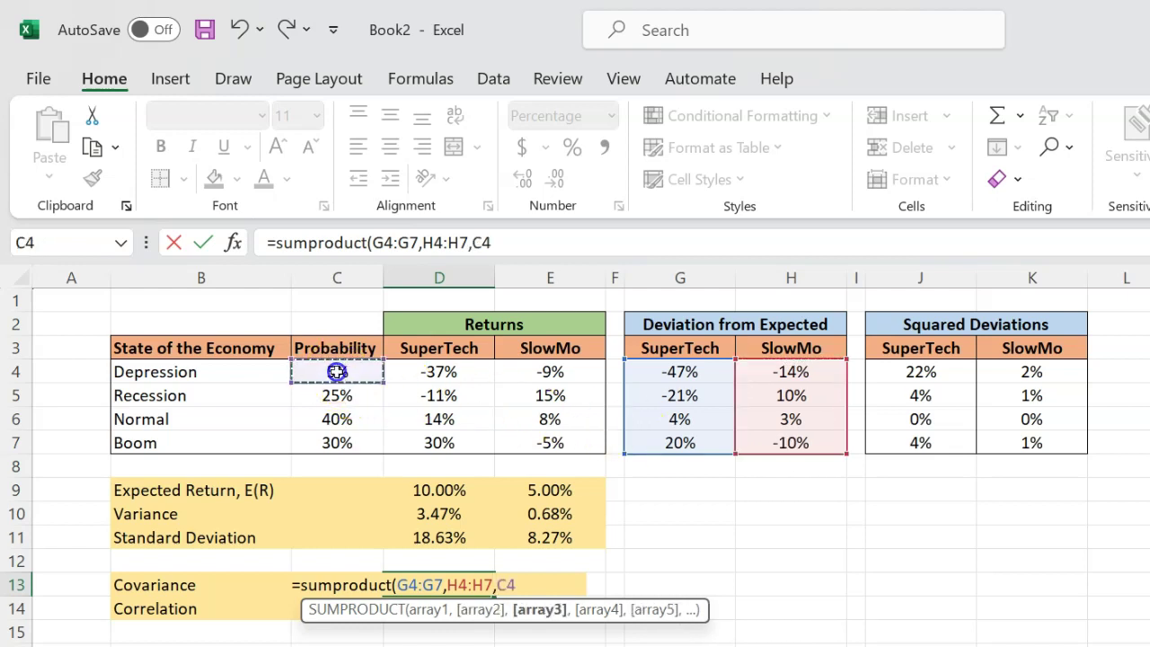
{"action": "left_click_drag", "start_coordinate": [337, 371], "coordinate": [336, 440]}
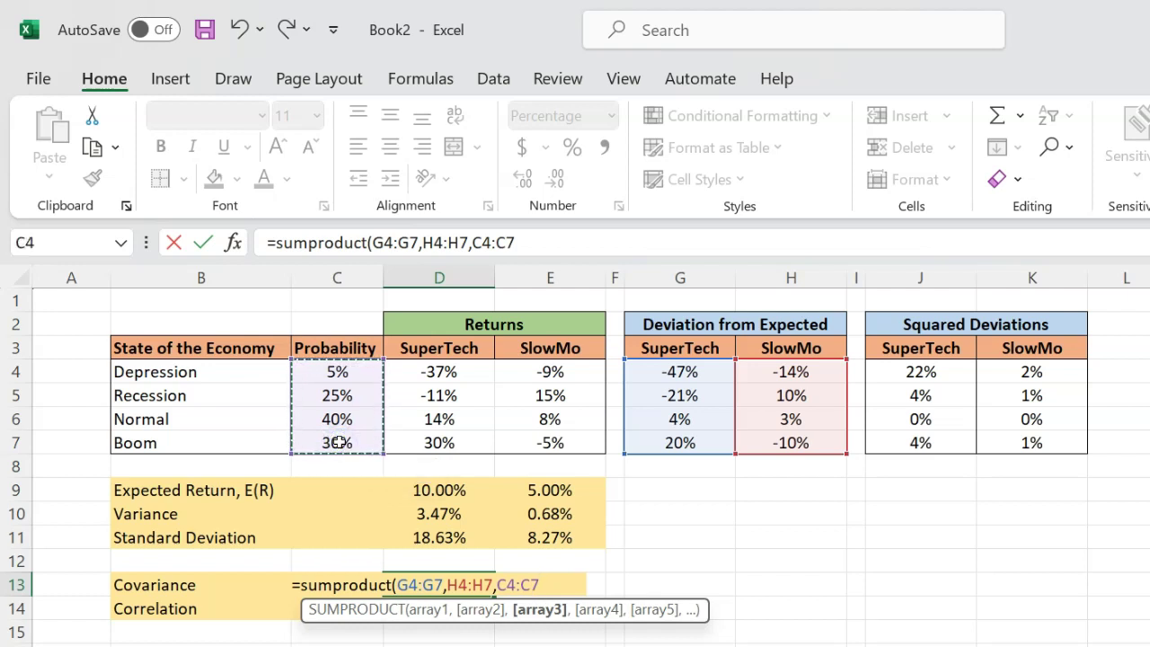
{"action": "type", "text": ")"}
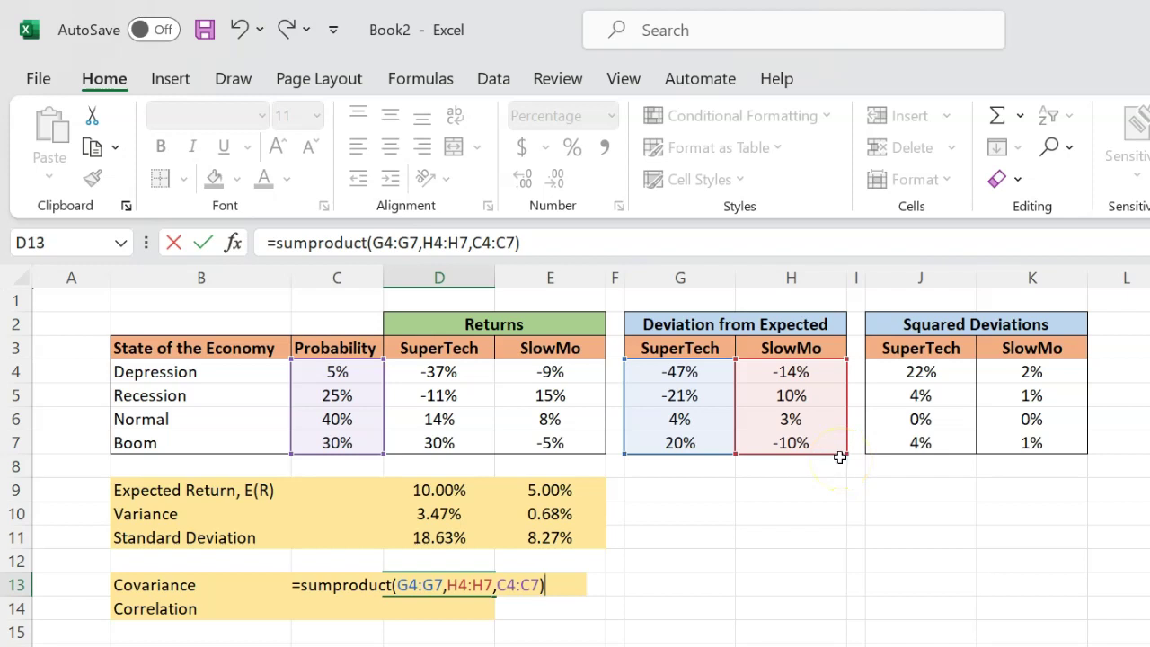
{"action": "key", "text": "Return"}
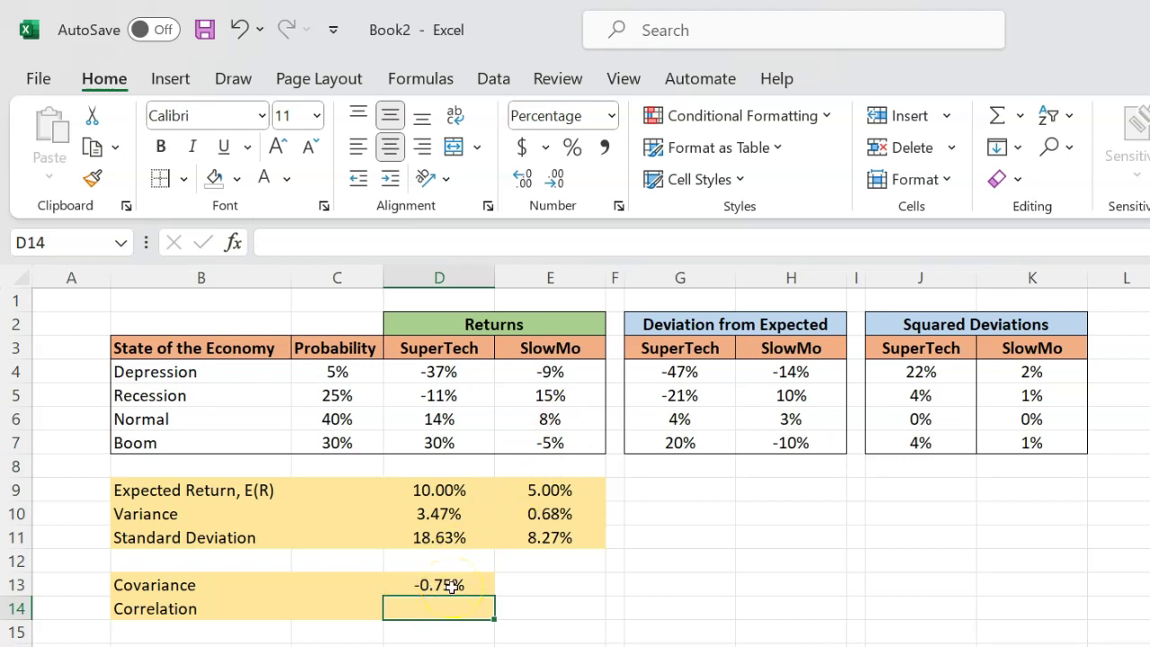
Undo the last change and apply the comma number style to the range D4:K13.
{"action": "left_click", "coordinate": [452, 585]}
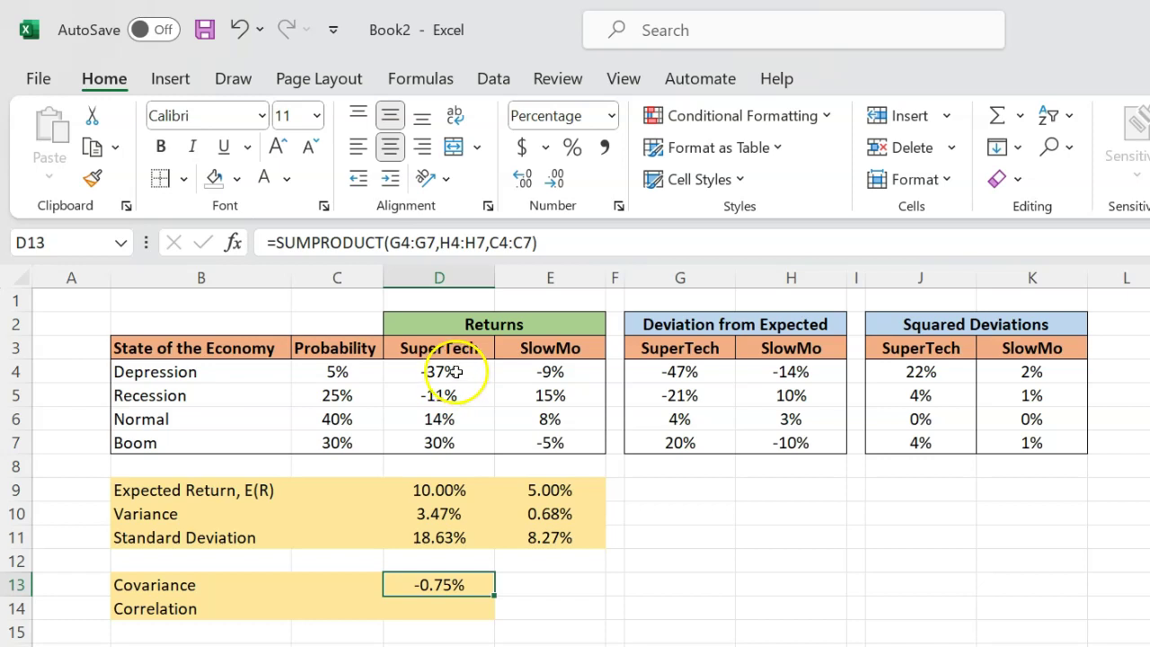
{"action": "key", "text": "ctrl+z"}
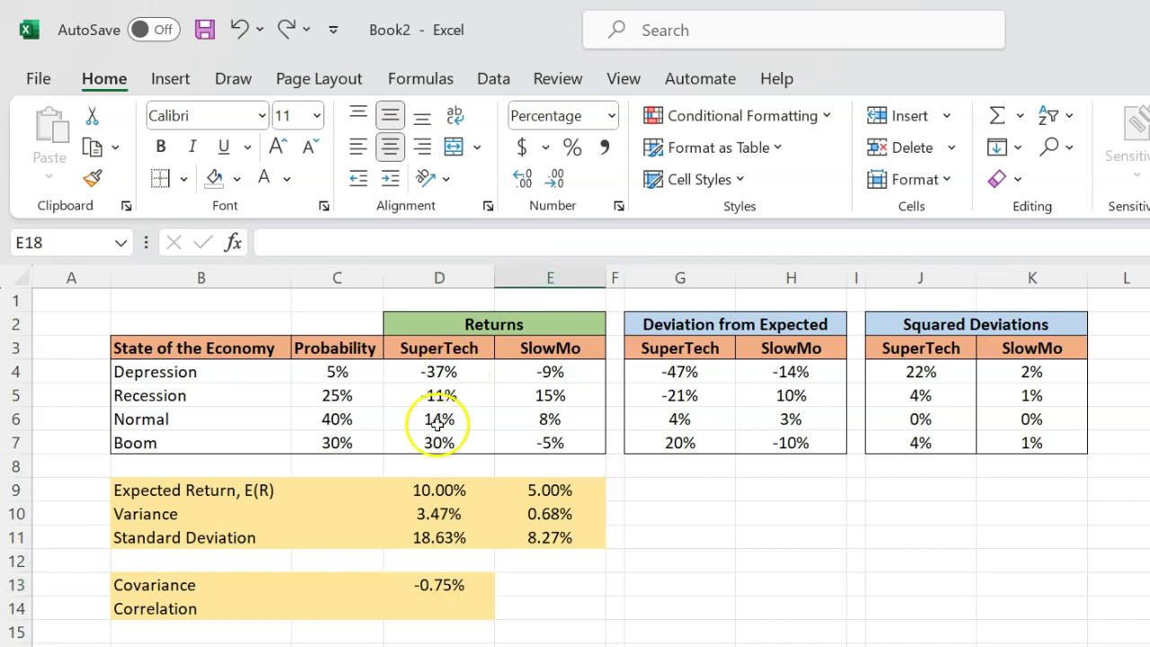
{"action": "left_click", "coordinate": [437, 373]}
{"action": "left_click_drag", "start_coordinate": [437, 373], "coordinate": [1015, 583]}
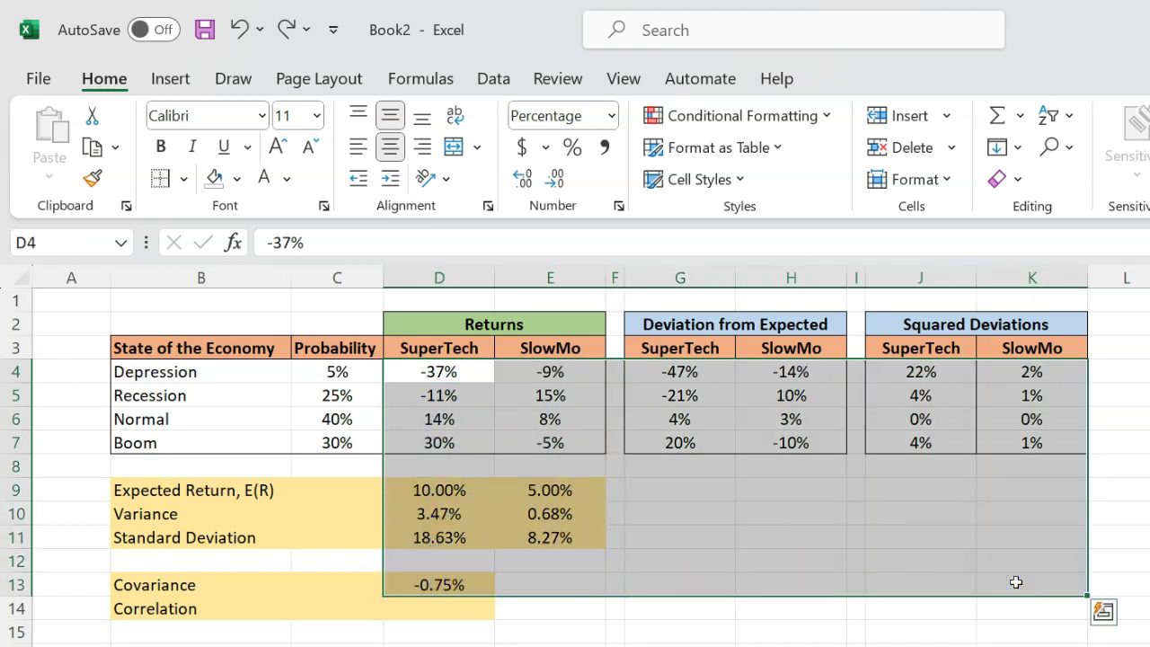
{"action": "left_click", "coordinate": [604, 151]}
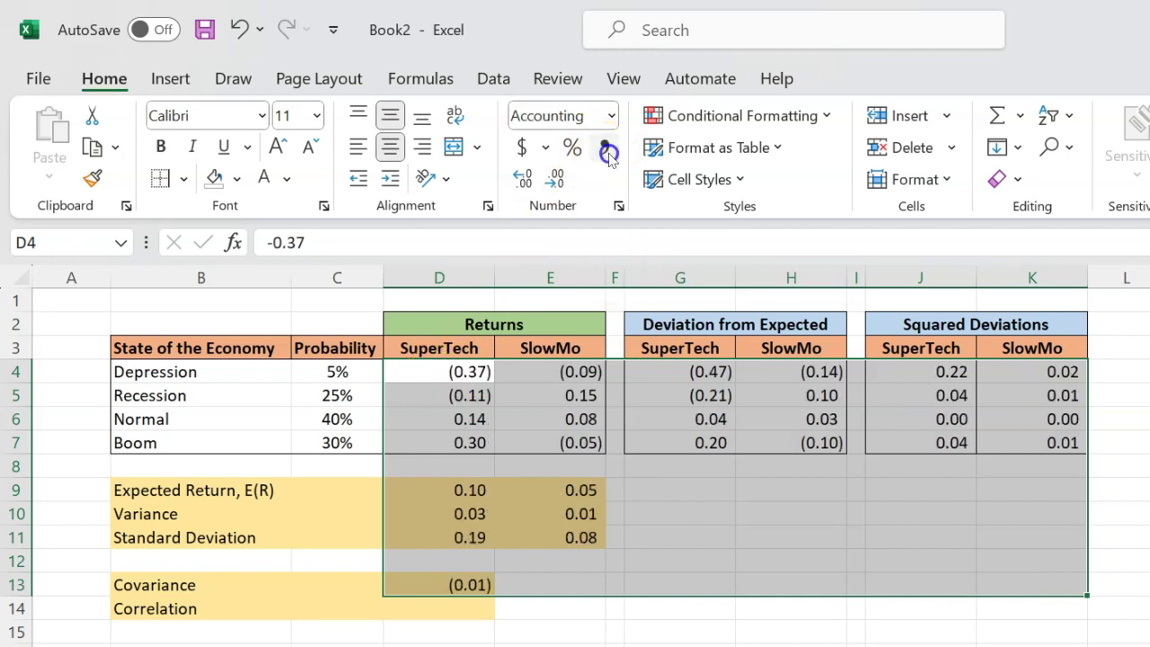
{"action": "left_click", "coordinate": [619, 633]}
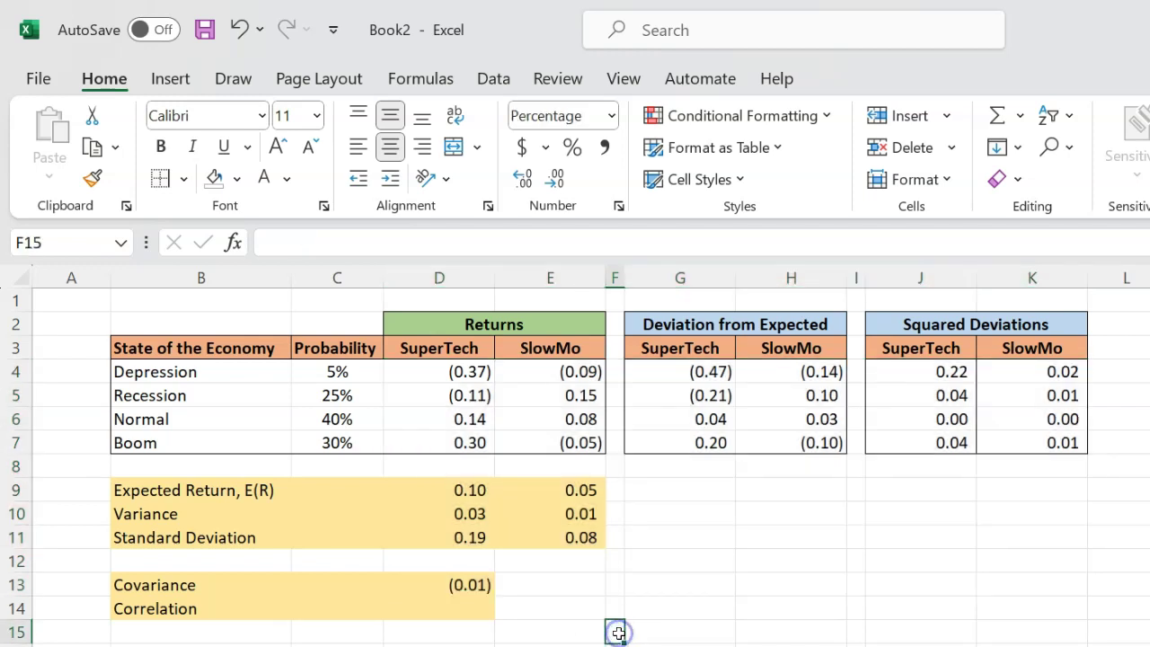
Review the Returns heading, SlowMo's depression return in E4, and the covariance in D13.
{"action": "left_click", "coordinate": [496, 325]}
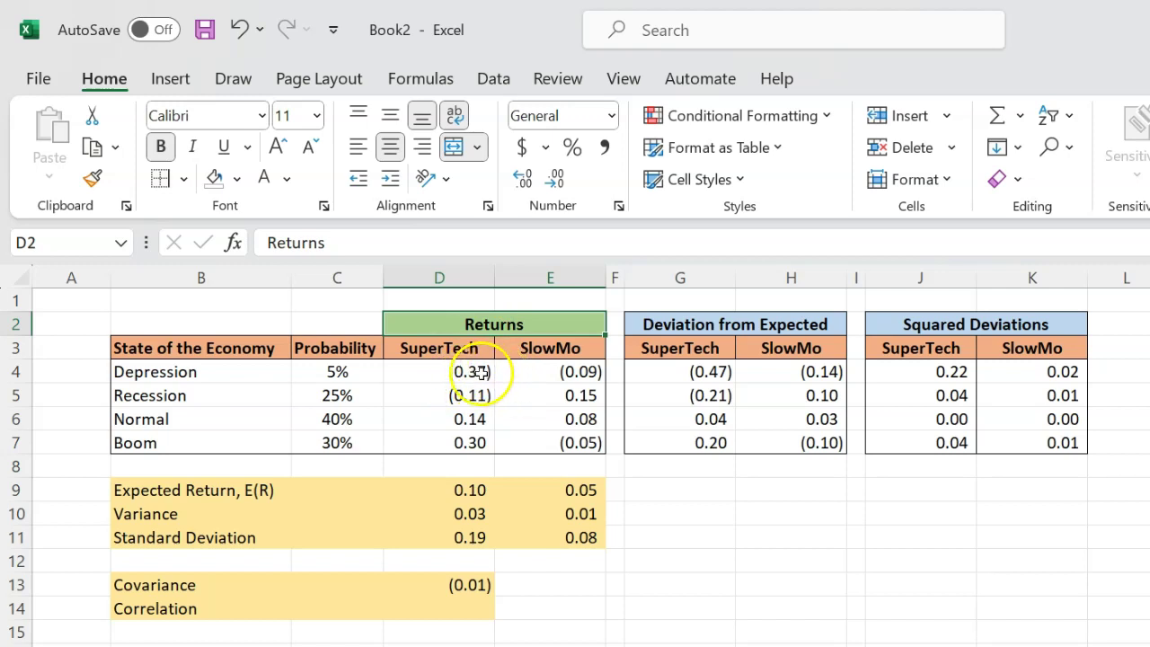
{"action": "left_click", "coordinate": [591, 370]}
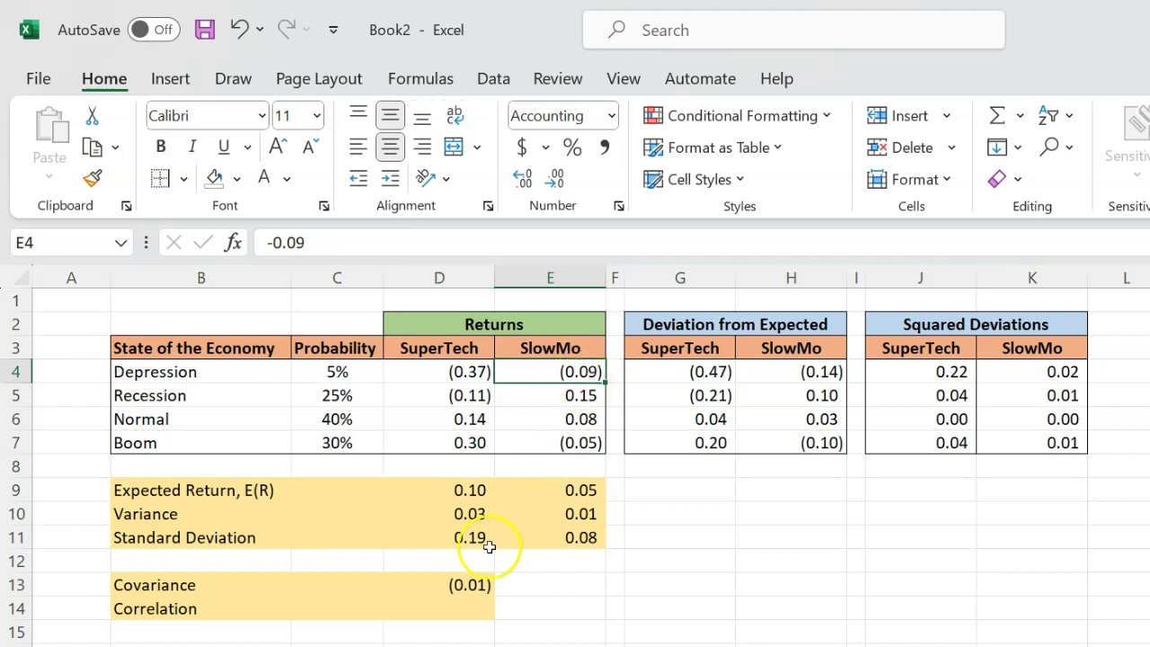
{"action": "left_click", "coordinate": [459, 587]}
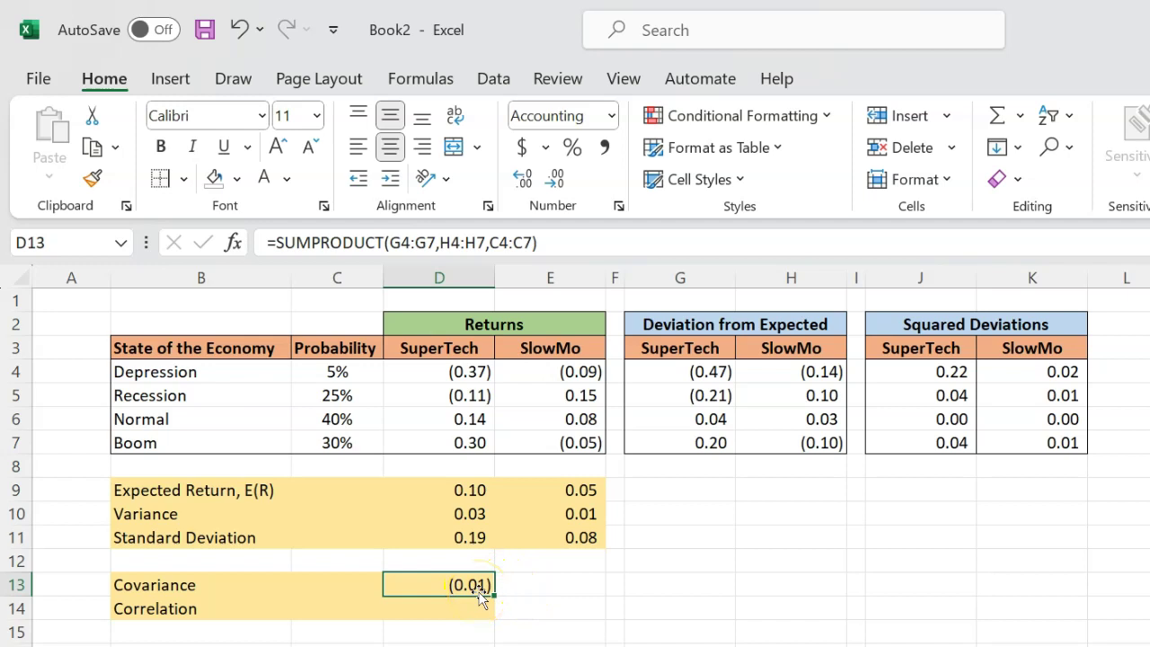
Examine the sign and formula of the covariance in D13.
{"action": "left_click", "coordinate": [473, 582]}
{"action": "left_click", "coordinate": [619, 571]}
{"action": "left_click", "coordinate": [469, 586]}
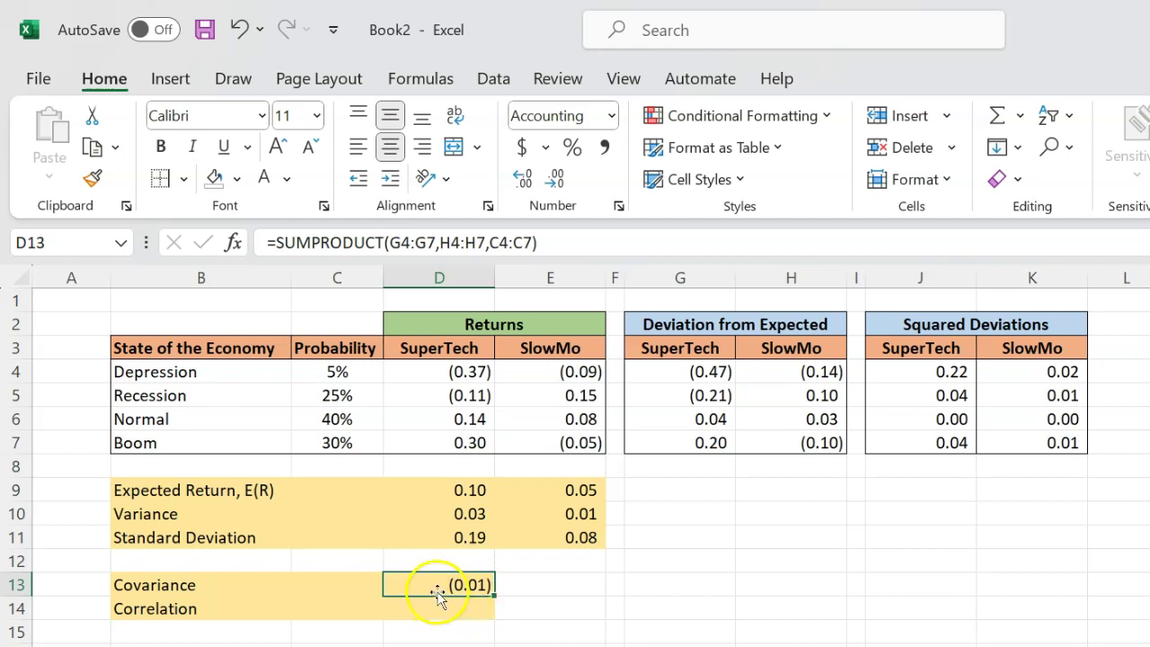
Calculate the correlation in D14 with =D13/(D11*E11), dividing the covariance by the product of both standard deviations.
{"action": "left_click", "coordinate": [436, 608]}
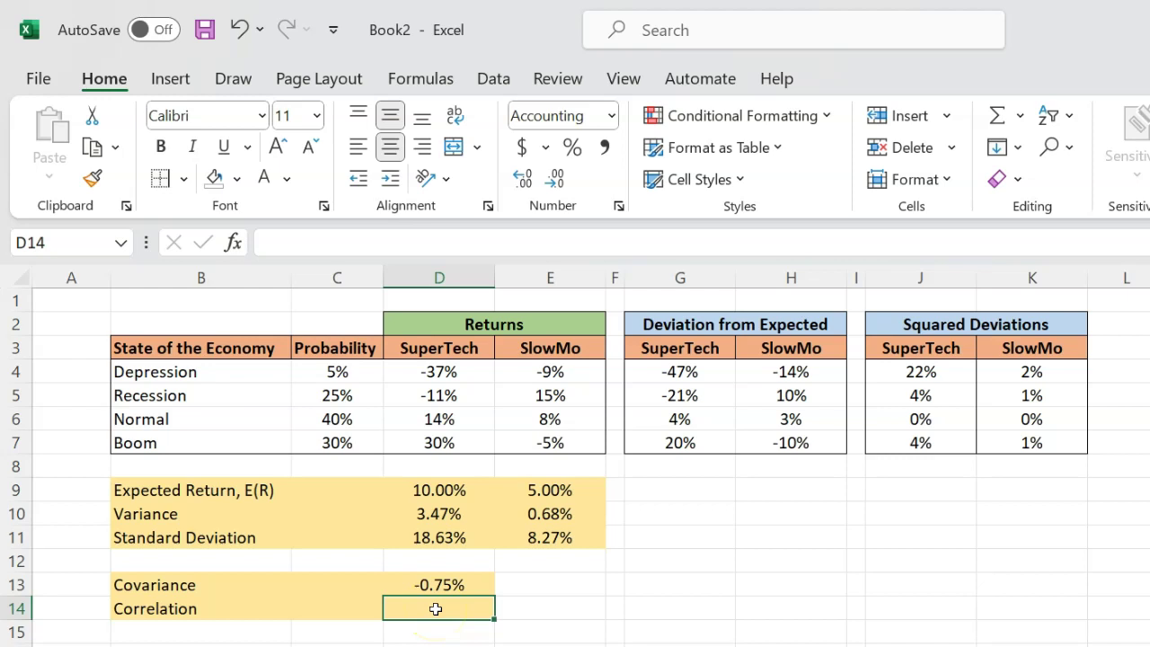
{"action": "left_click", "coordinate": [406, 611]}
{"action": "type", "text": "="}
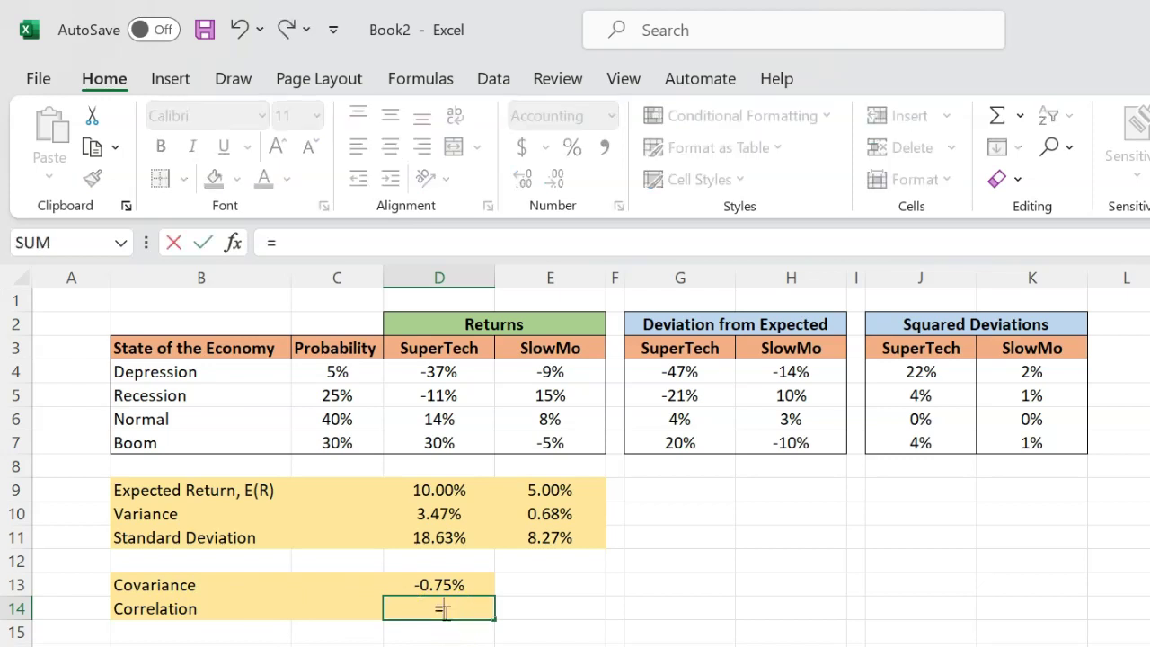
{"action": "left_click", "coordinate": [425, 586]}
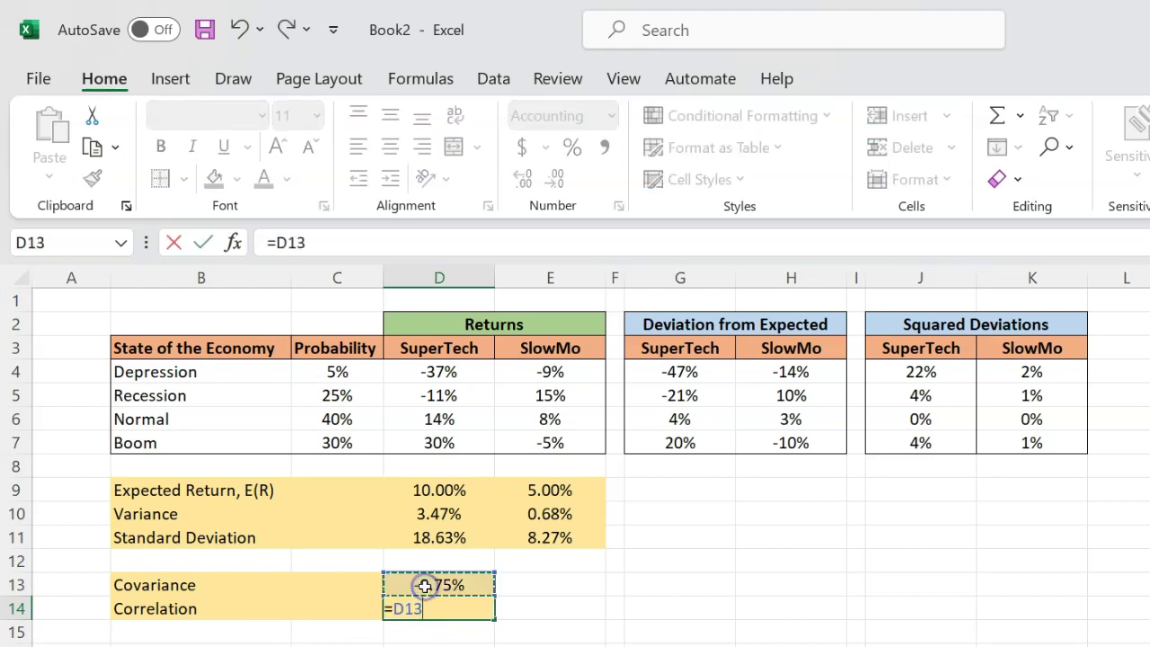
{"action": "type", "text": "/"}
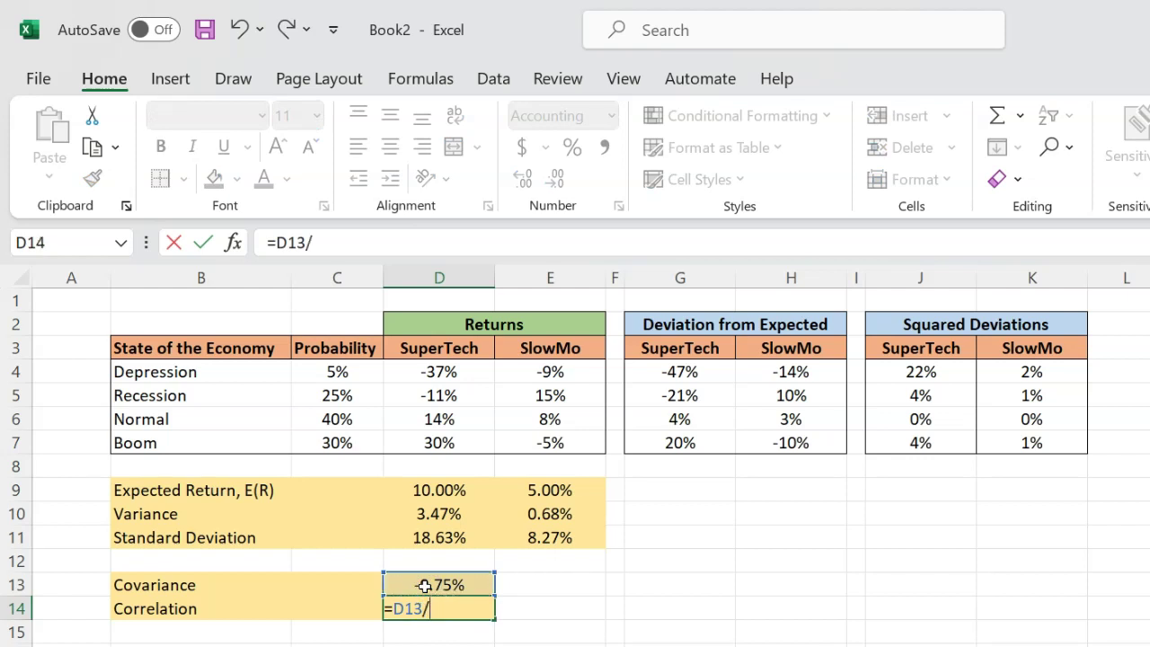
{"action": "type", "text": "("}
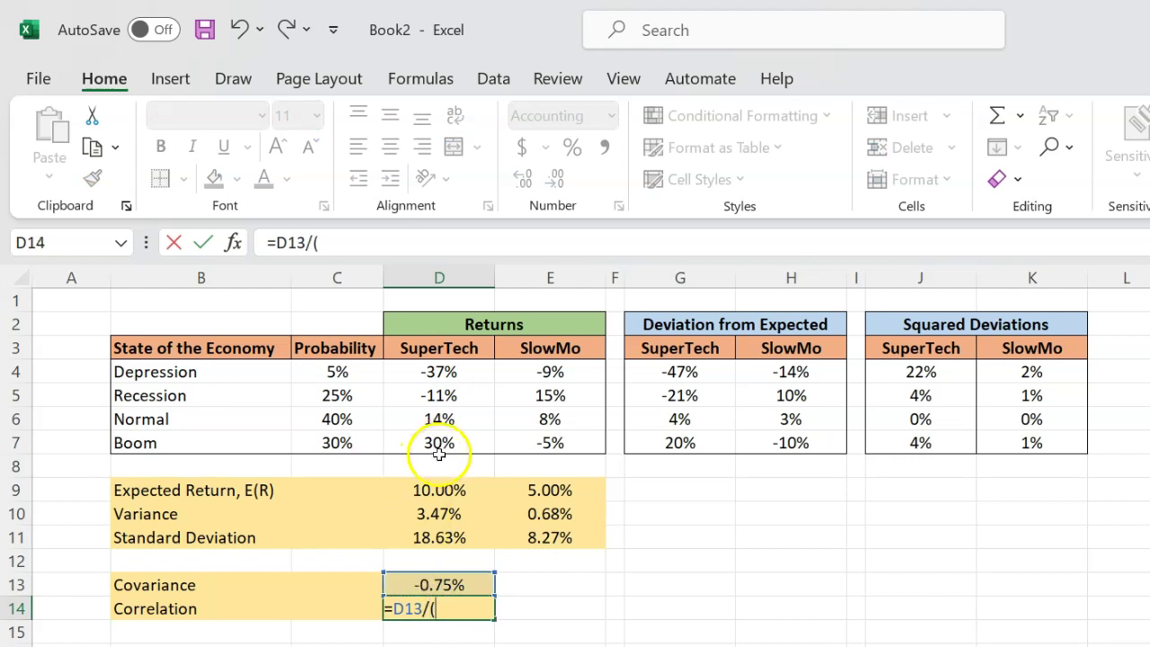
{"action": "left_click", "coordinate": [442, 541]}
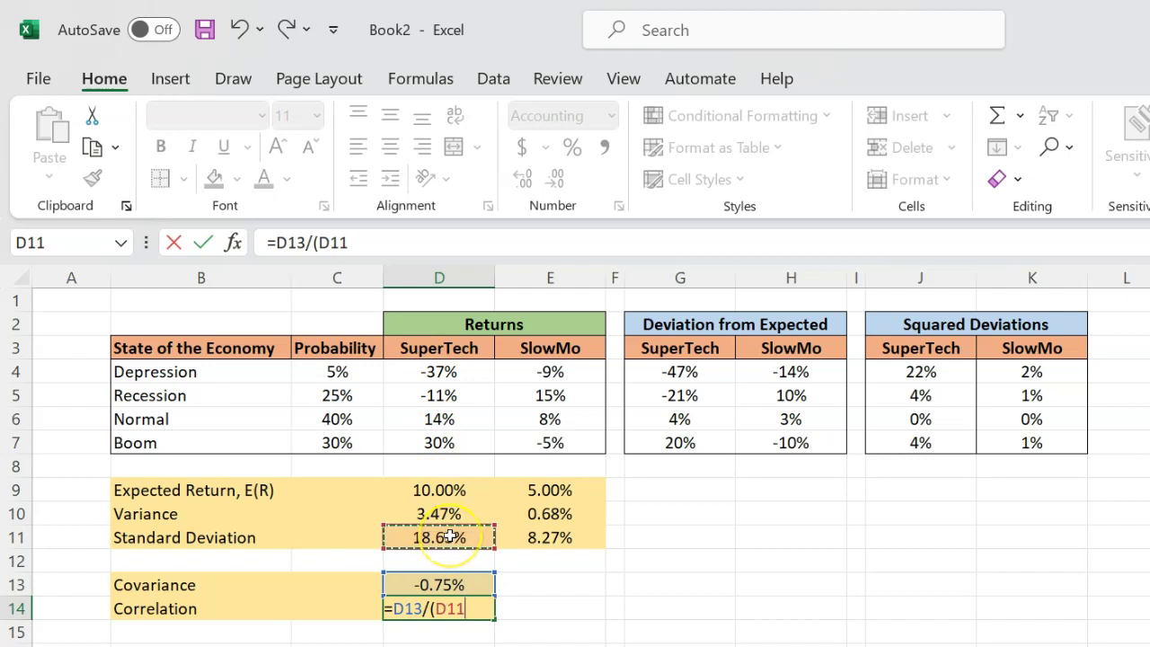
{"action": "type", "text": "*"}
{"action": "left_click", "coordinate": [540, 542]}
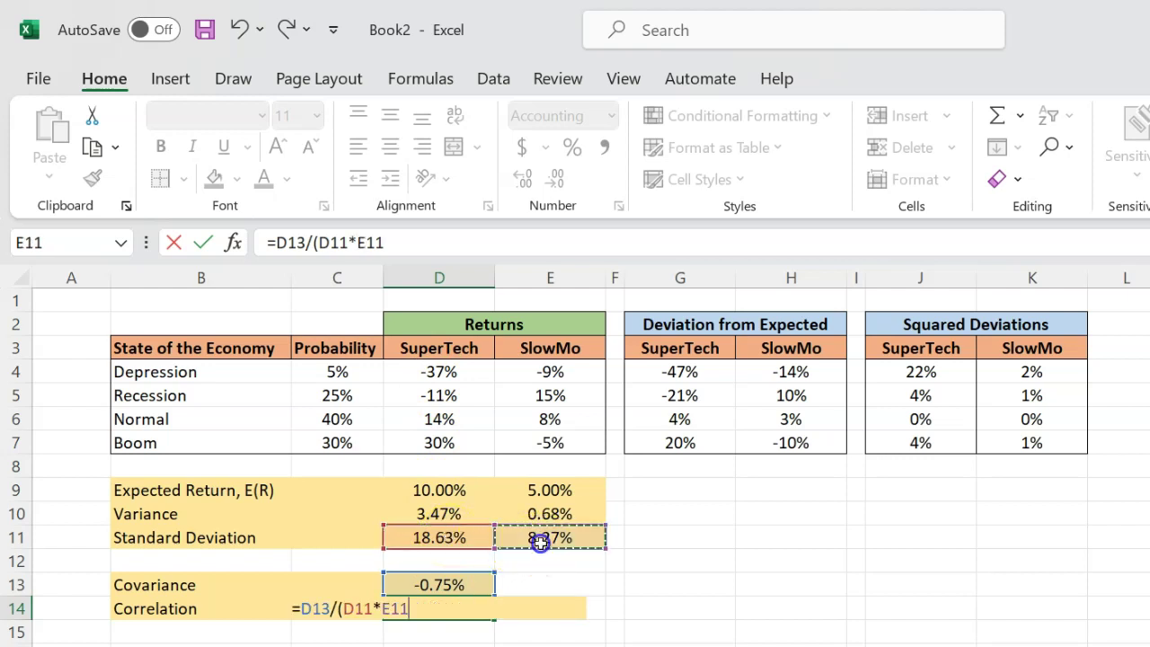
{"action": "type", "text": ")"}
{"action": "key", "text": "Return"}
{"action": "left_click", "coordinate": [409, 629]}
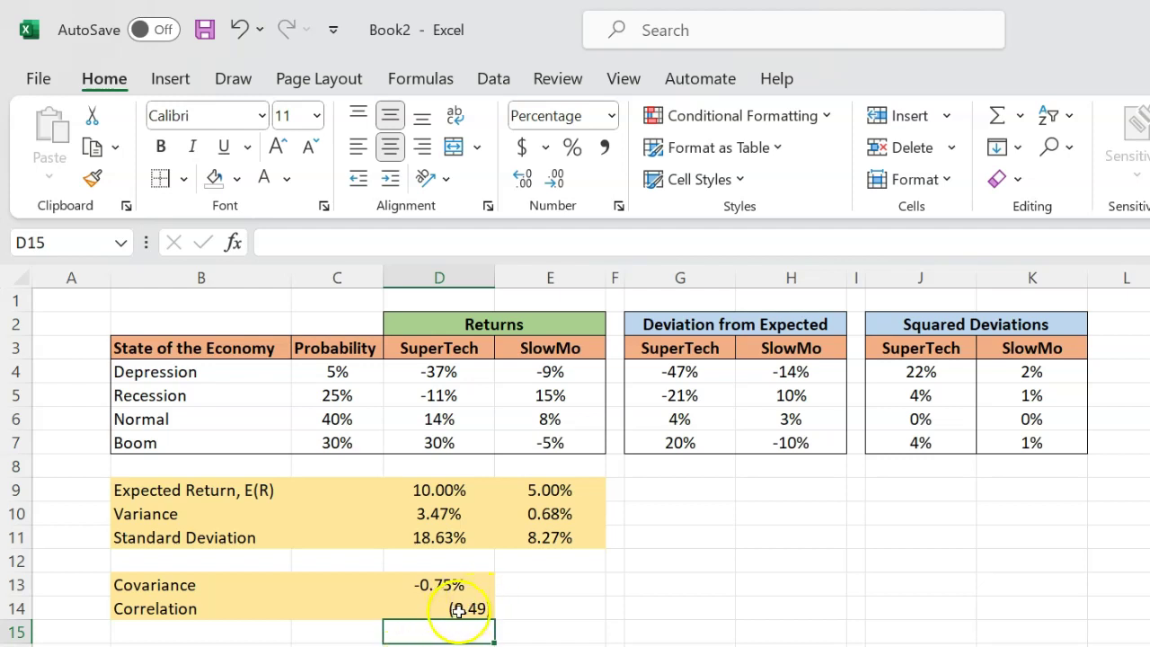
Compare the correlation in D14 with the returns in D4:E7, the standard deviations in D11:E11 and the covariance in D13.
{"action": "left_click", "coordinate": [459, 611]}
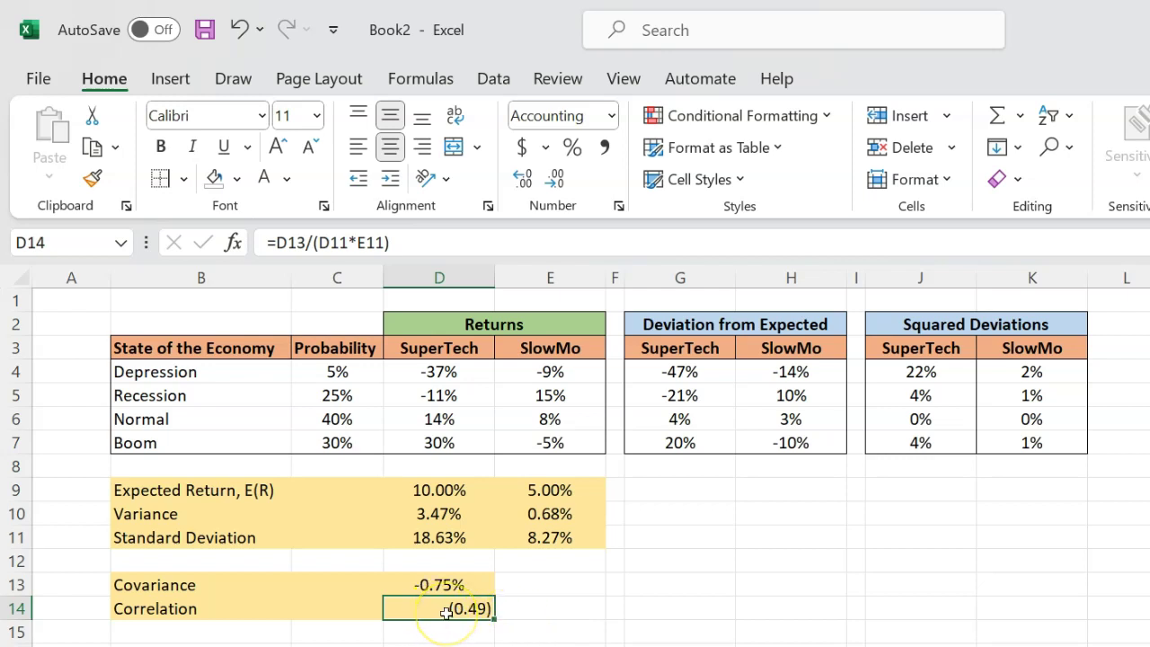
{"action": "left_click", "coordinate": [436, 372]}
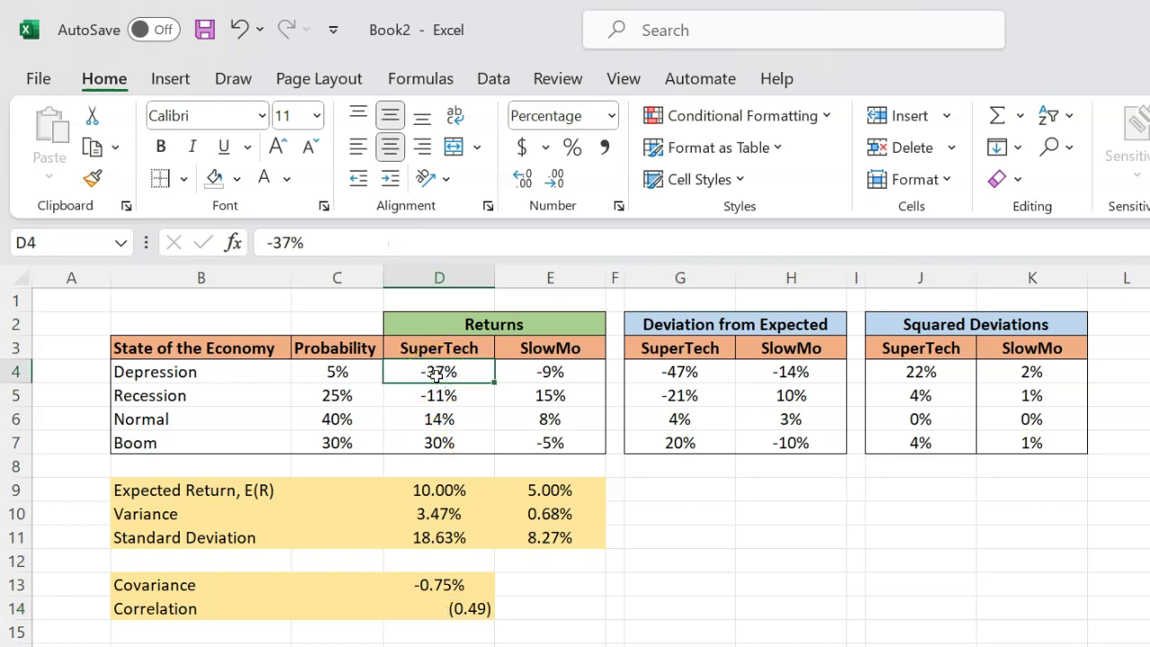
{"action": "left_click", "coordinate": [443, 584]}
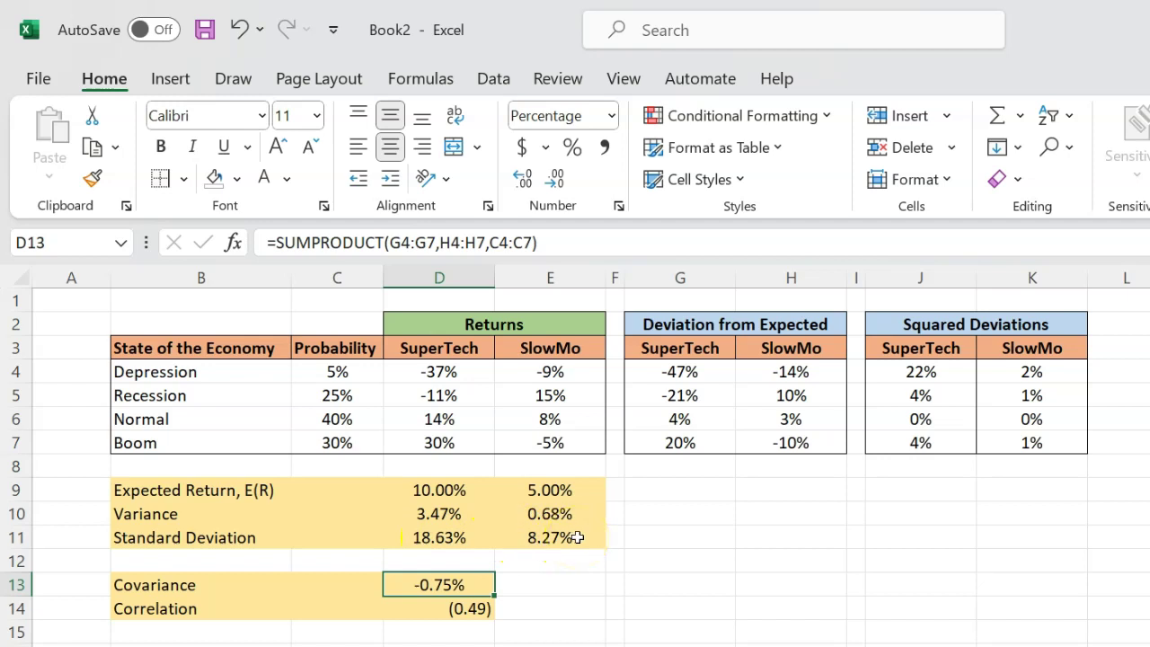
{"action": "left_click_drag", "start_coordinate": [429, 369], "coordinate": [572, 447]}
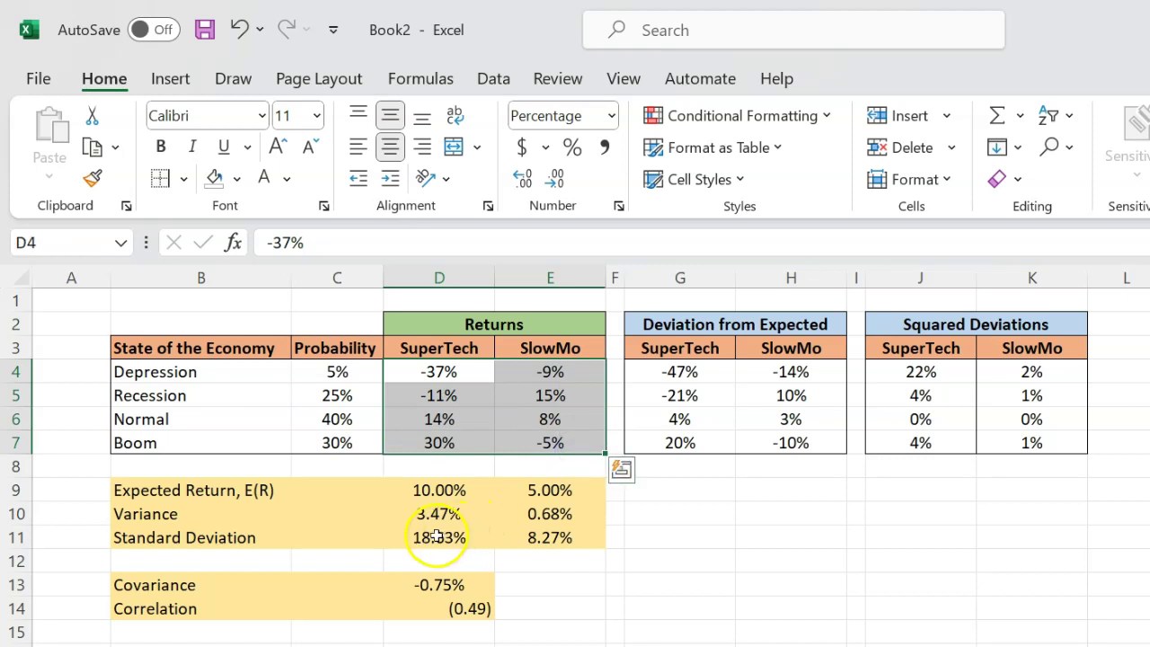
{"action": "left_click_drag", "start_coordinate": [440, 537], "coordinate": [530, 536]}
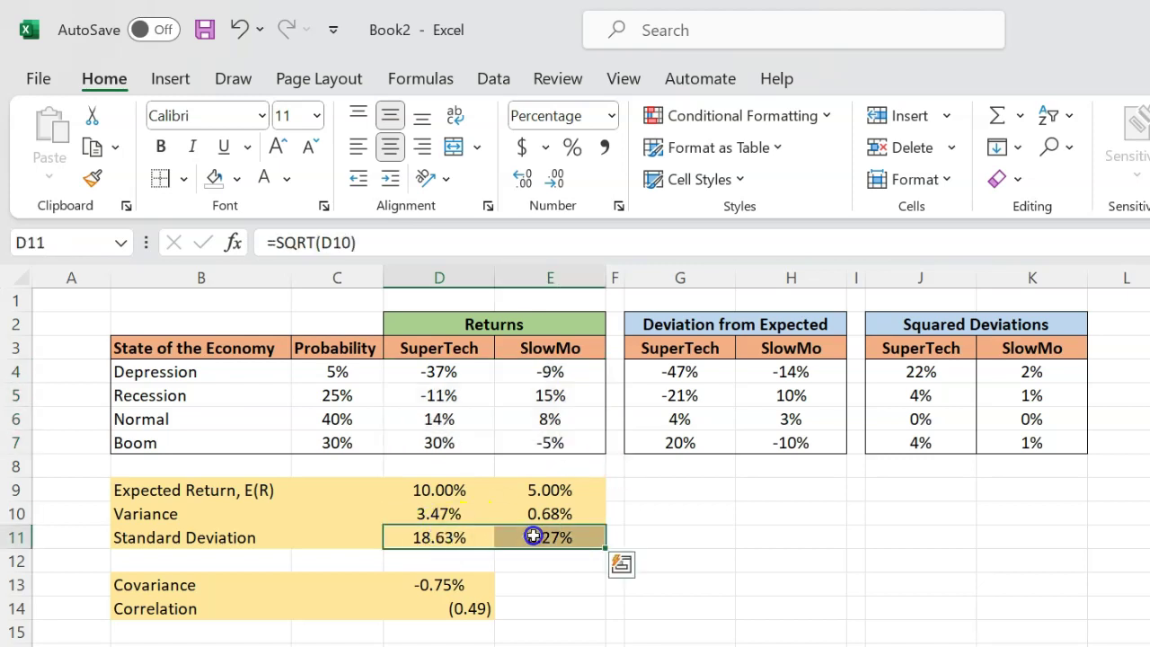
{"action": "left_click", "coordinate": [426, 585]}
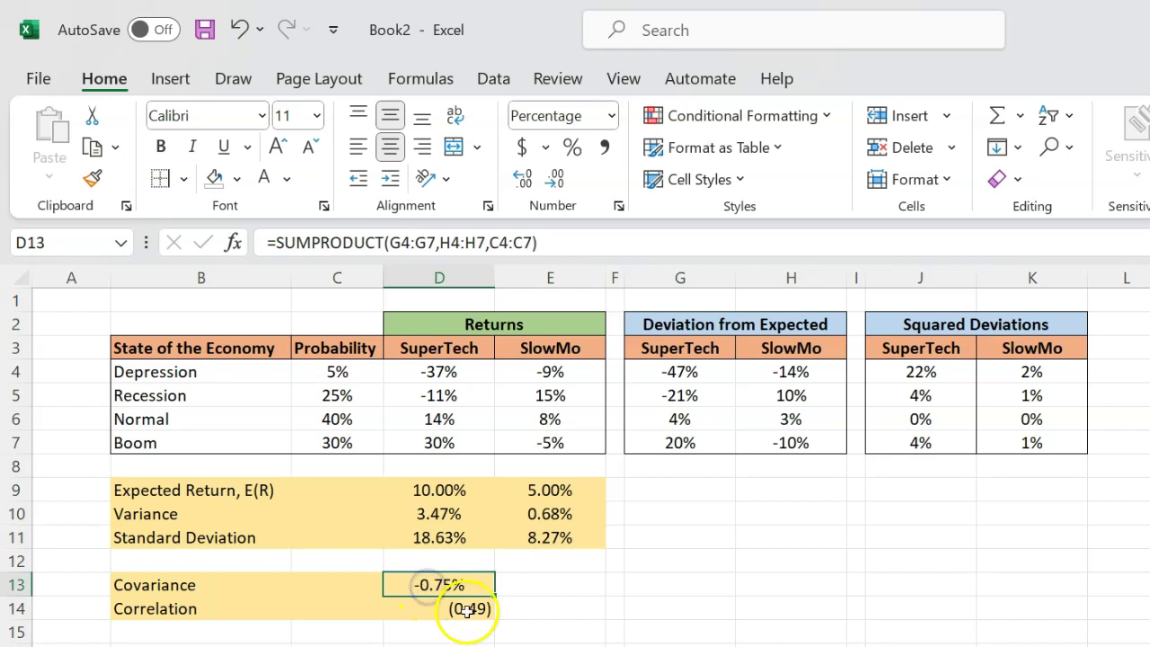
Inspect the correlation formula in D14, highlighting its D11*E11 denominator, and leave the cell without changing it.
{"action": "double_click", "coordinate": [465, 608]}
{"action": "left_click", "coordinate": [320, 609]}
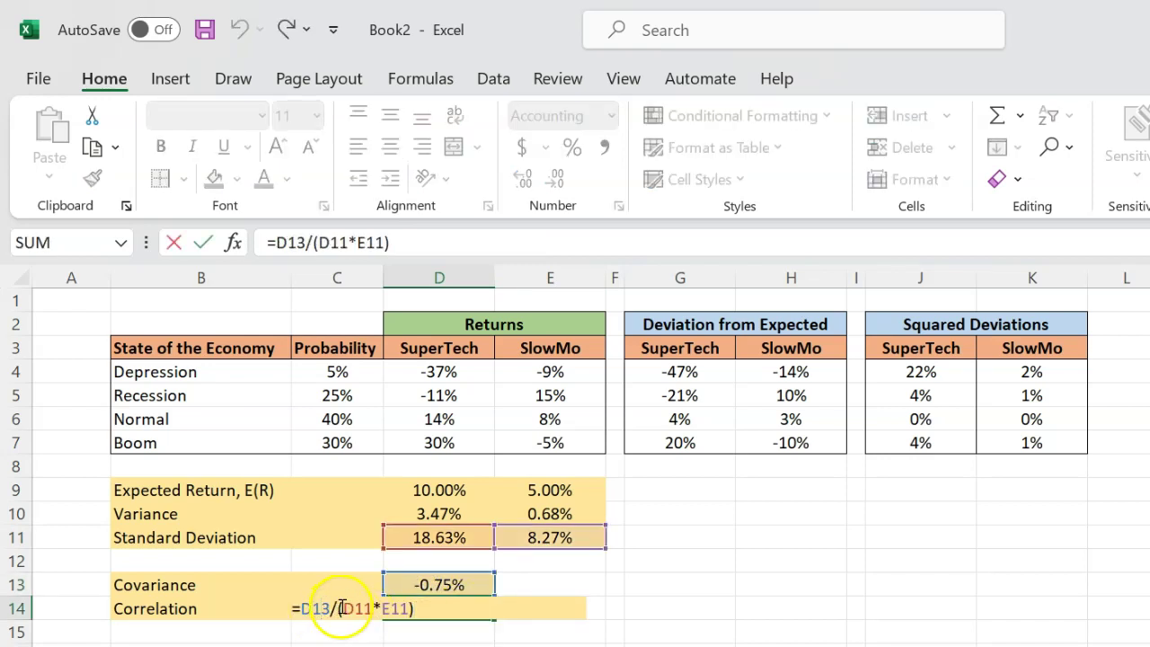
{"action": "left_click_drag", "start_coordinate": [343, 609], "coordinate": [411, 608]}
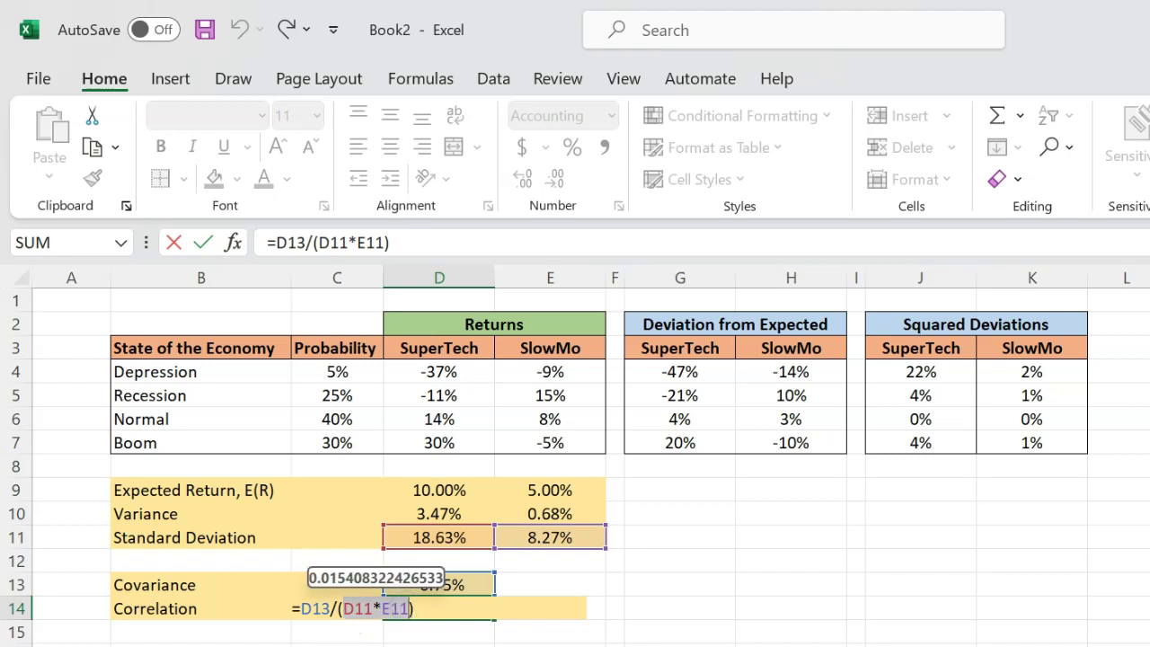
{"action": "key", "text": "Escape"}
{"action": "left_click", "coordinate": [449, 611]}
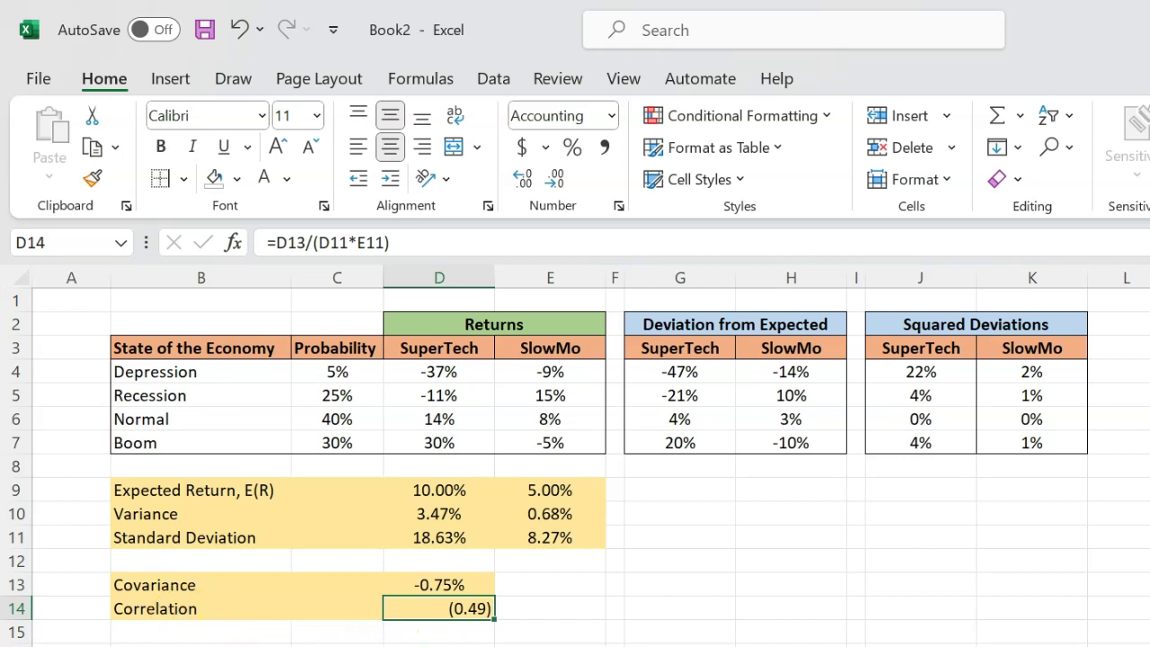
Enter the correlation limits beside the correlation row: -1 in G14 and 1 in H14.
{"action": "key", "text": "Right"}
{"action": "key", "text": "Right"}
{"action": "key", "text": "Right"}
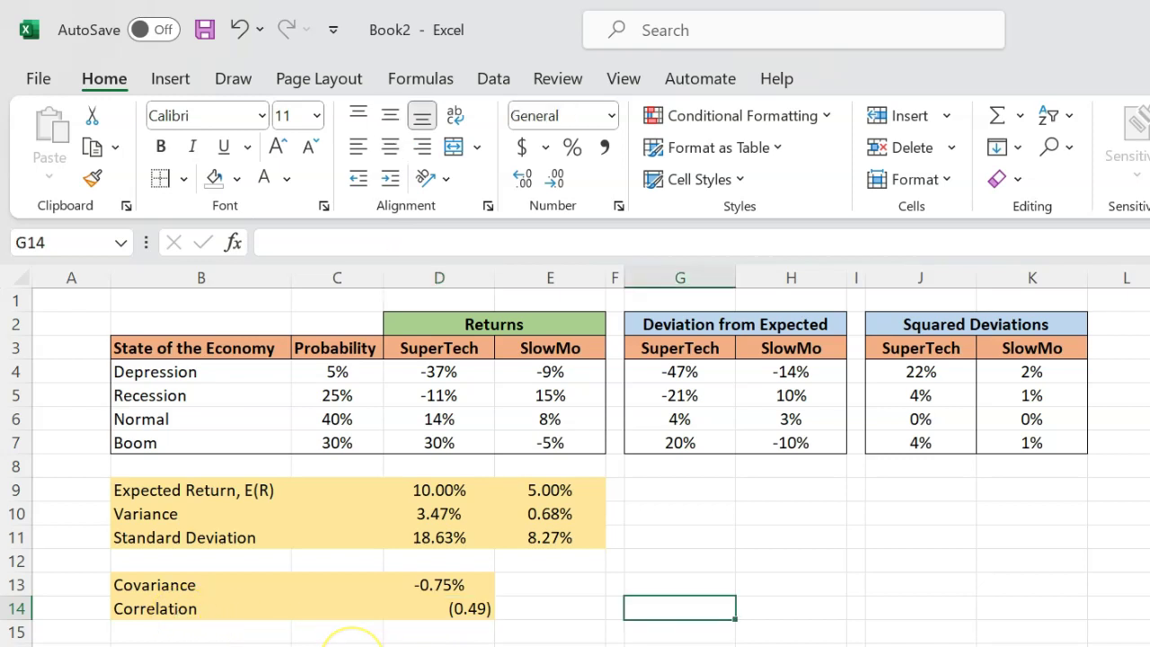
{"action": "type", "text": "-1"}
{"action": "key", "text": "Right"}
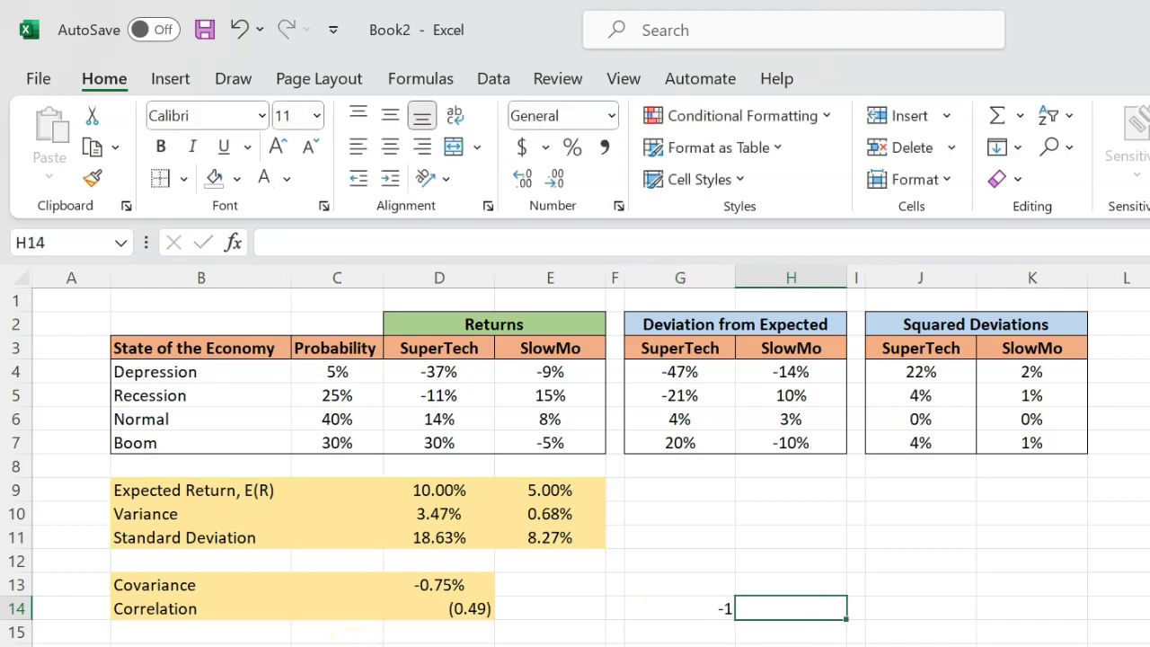
{"action": "type", "text": "1"}
{"action": "key", "text": "Return"}
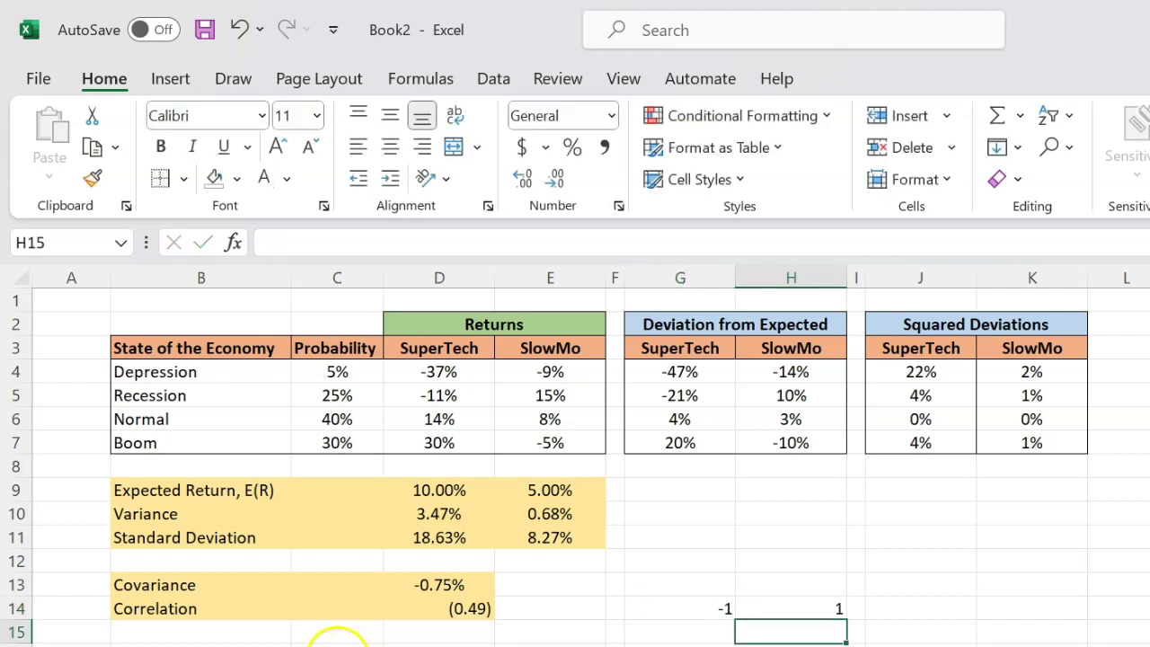
Review the correlation limits in G14 and H14 and the SuperTech and SlowMo headings under Returns.
{"action": "key", "text": "Up"}
{"action": "key", "text": "Left"}
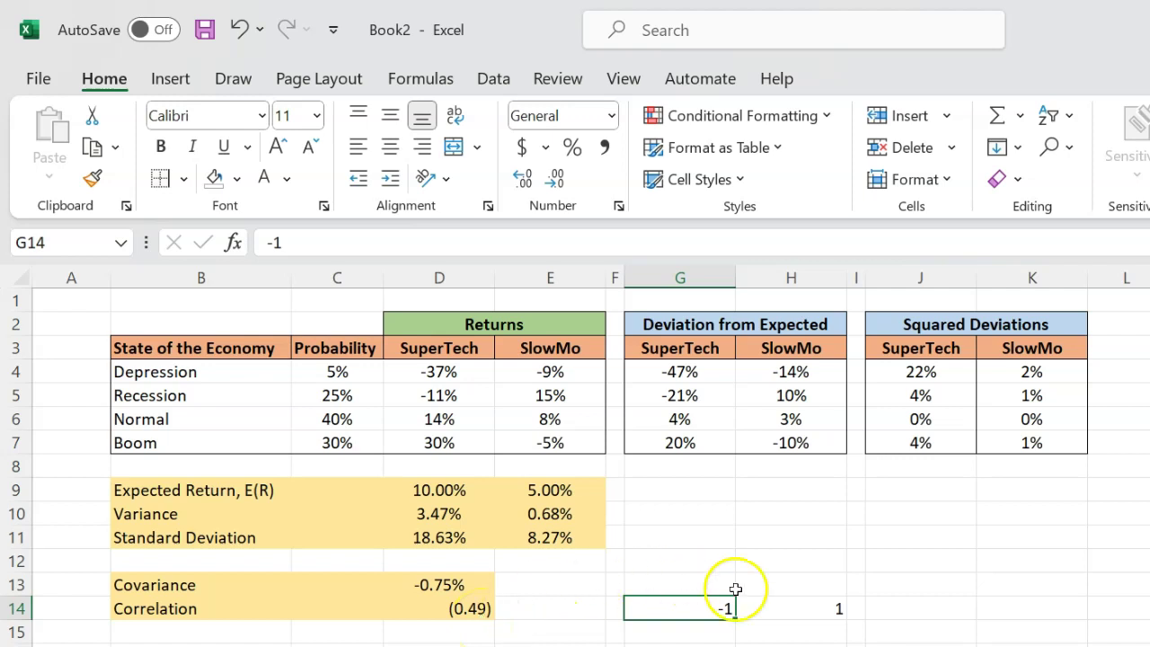
{"action": "left_click", "coordinate": [830, 611]}
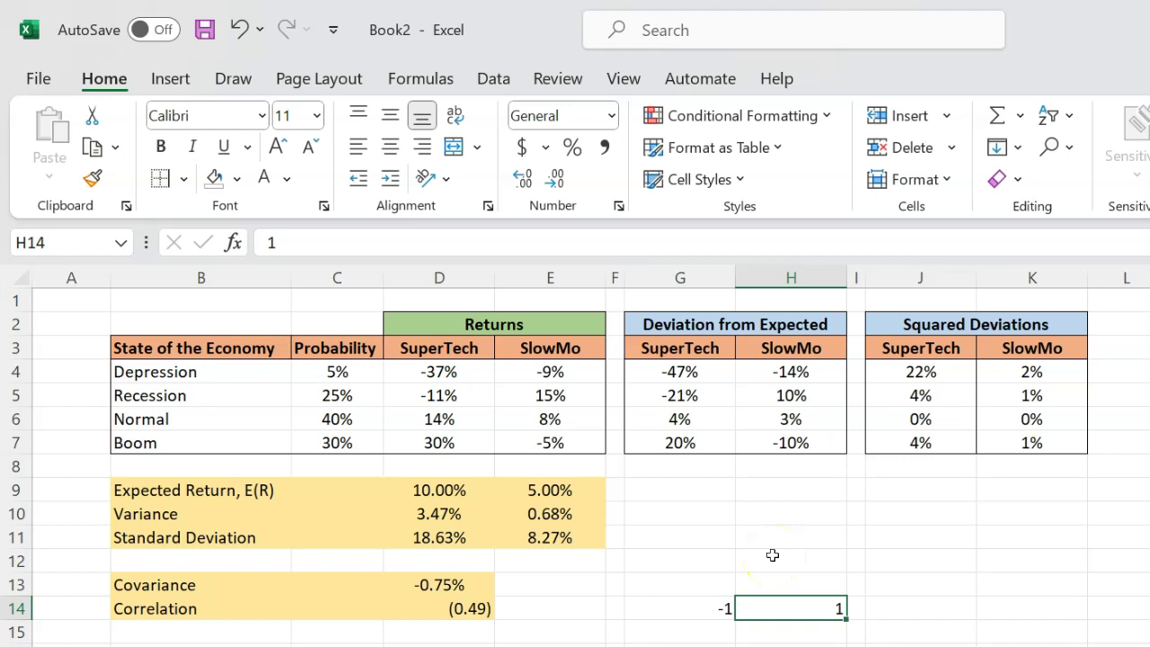
{"action": "left_click", "coordinate": [430, 342]}
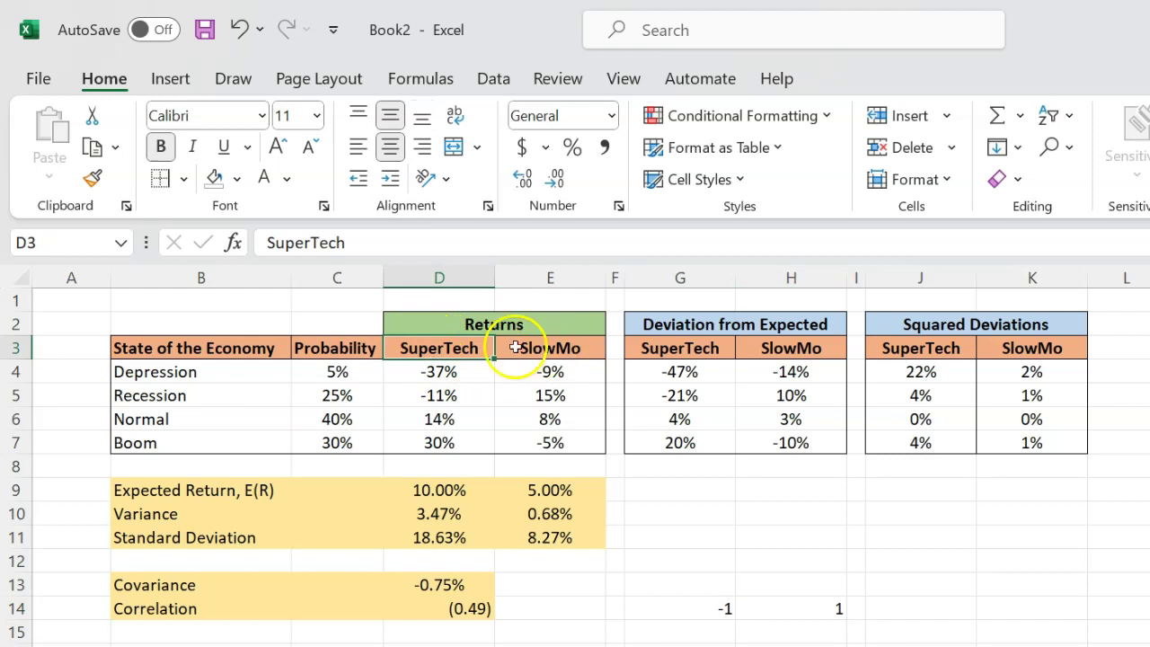
{"action": "left_click", "coordinate": [551, 350]}
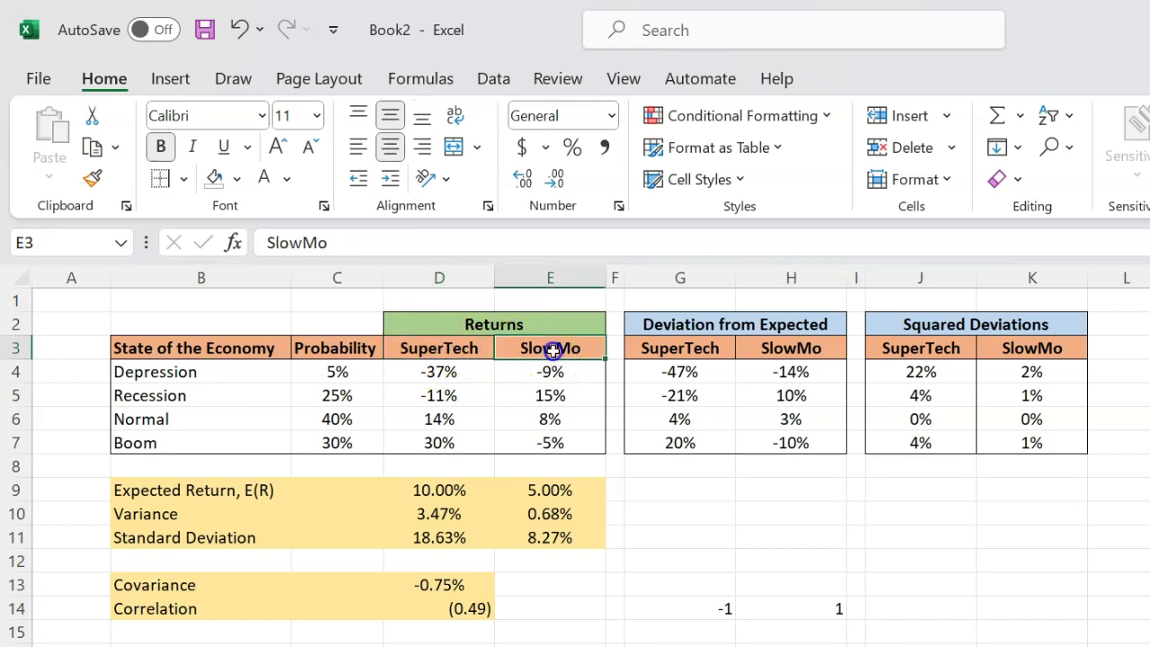